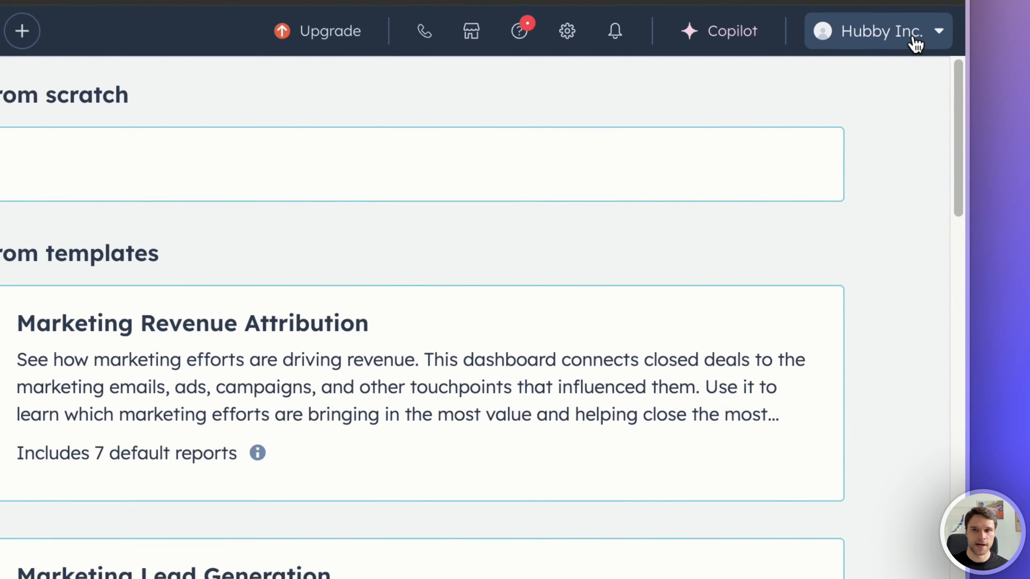
Step: Start creating a new user in the Hubby Inc. account and enter the user's email address
{"action": "left_click", "coordinate": [926, 80]}
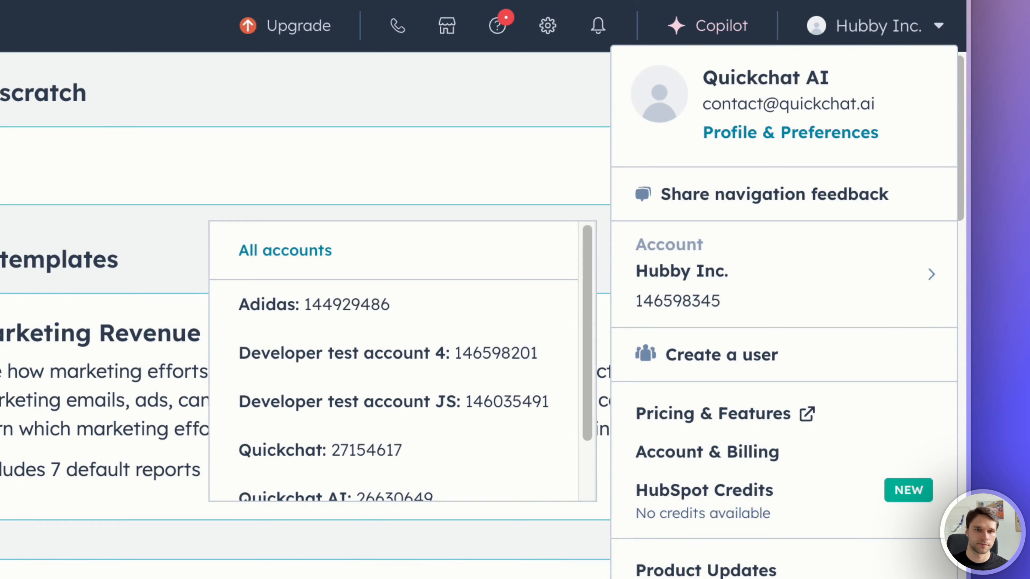
{"action": "left_click", "coordinate": [741, 367]}
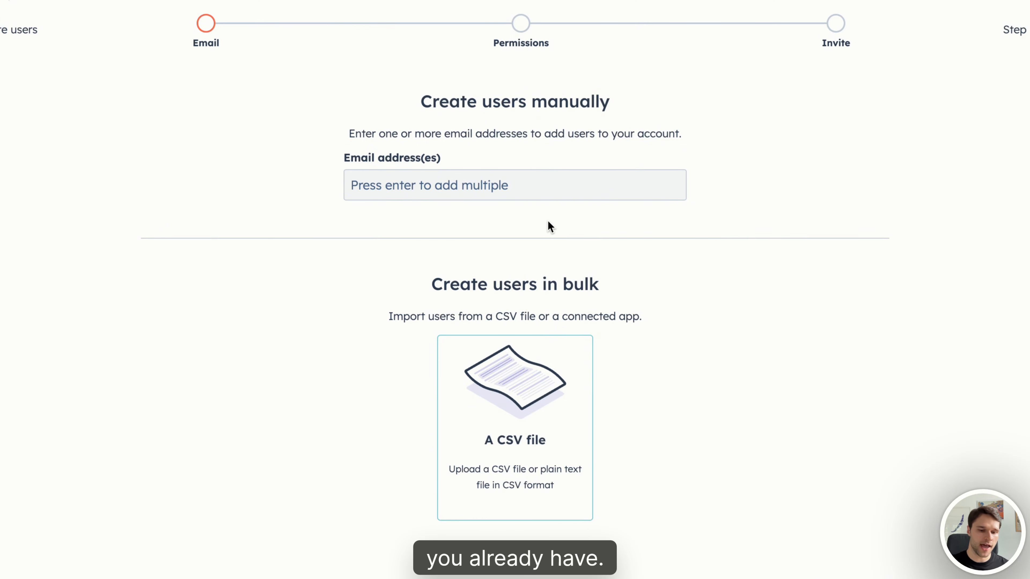
{"action": "left_click", "coordinate": [524, 196]}
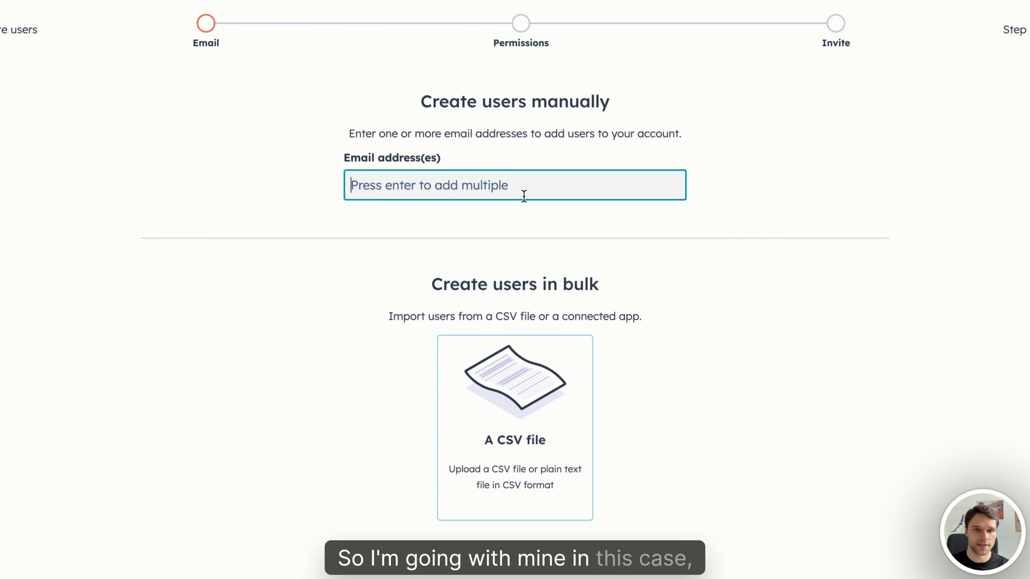
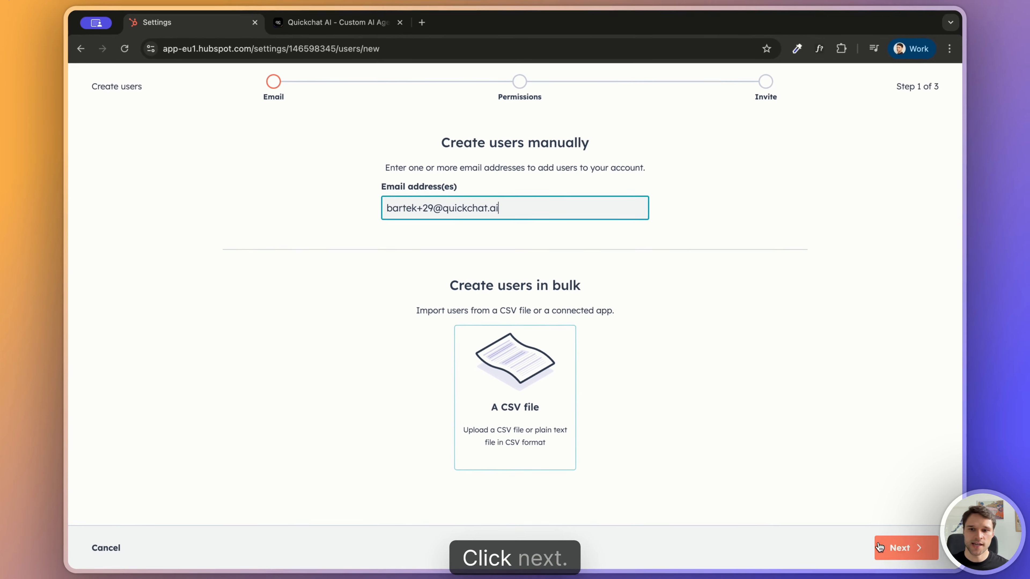
Step: Give the new user access through a custom permission set, using Super Admin, and proceed to the invitation
{"action": "left_click", "coordinate": [894, 545]}
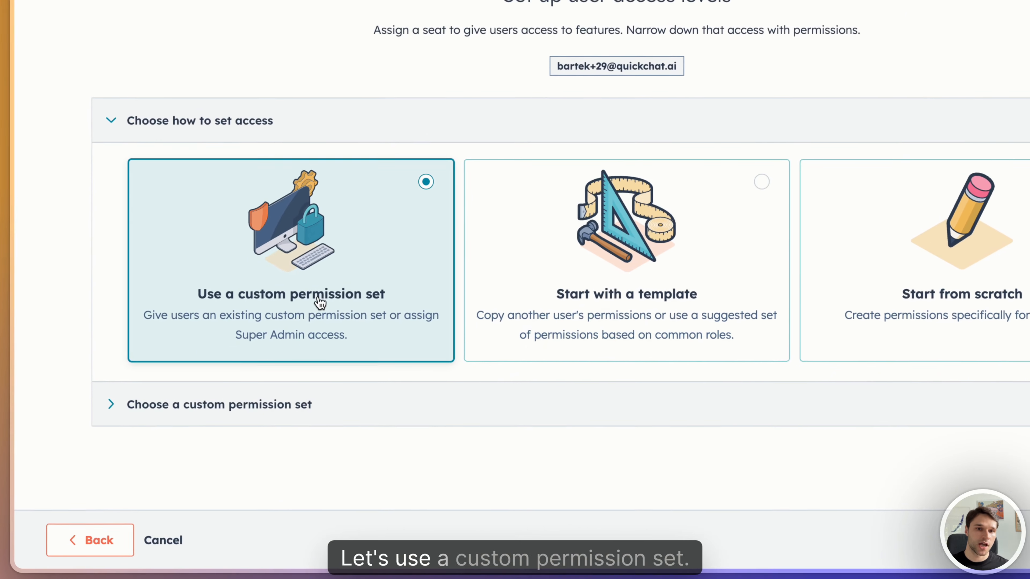
{"action": "left_click", "coordinate": [256, 420]}
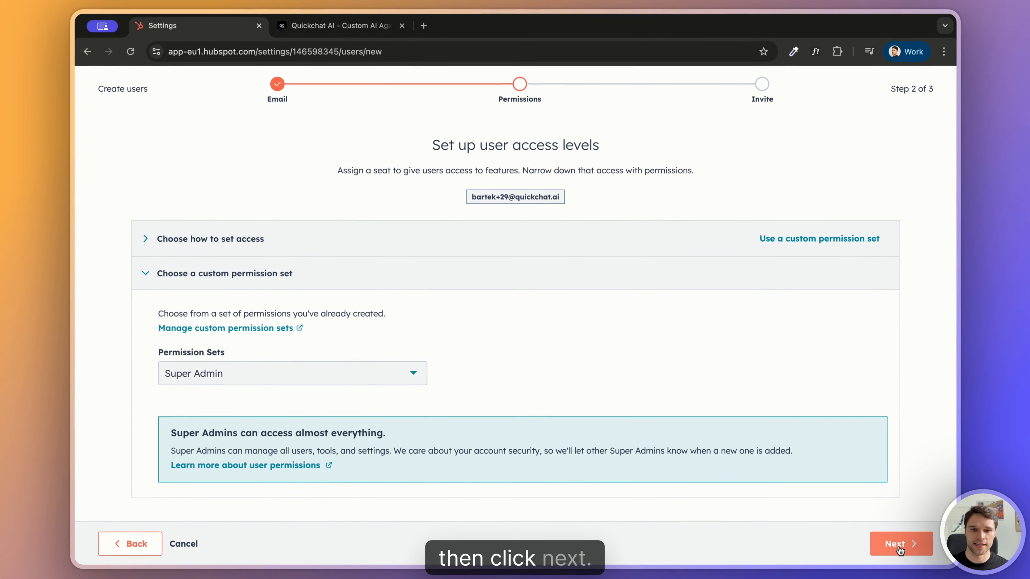
{"action": "left_click", "coordinate": [902, 544]}
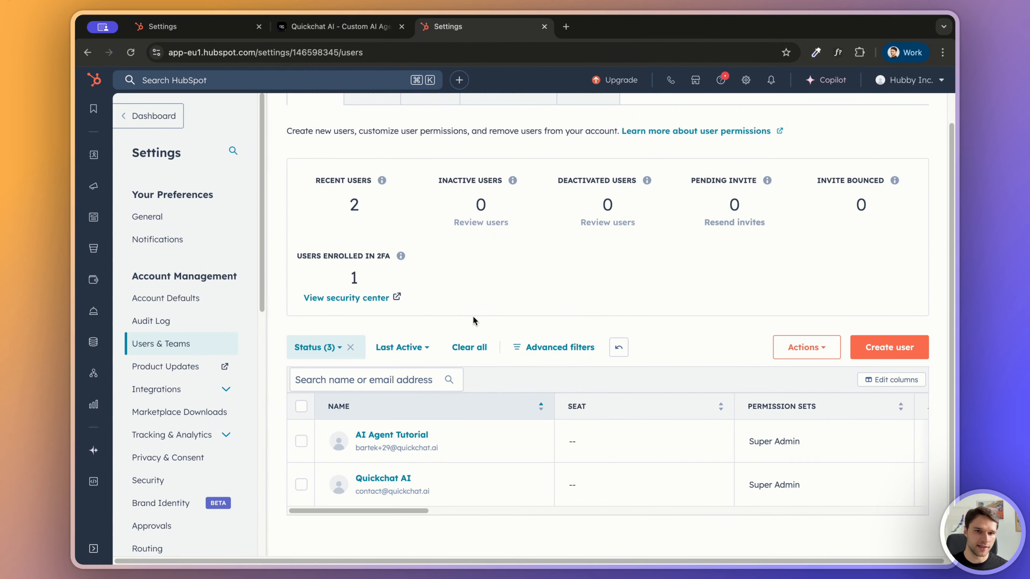
Step: Turn on the Service Enterprise seat for the AI Agent Tutorial user and save the access changes
{"action": "mouse_move", "coordinate": [461, 447]}
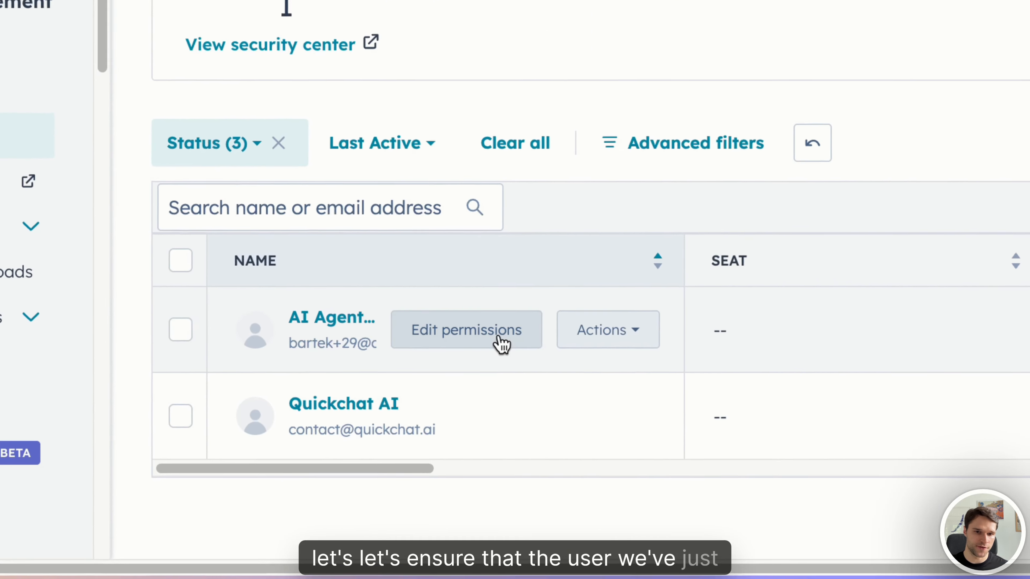
{"action": "left_click", "coordinate": [491, 357]}
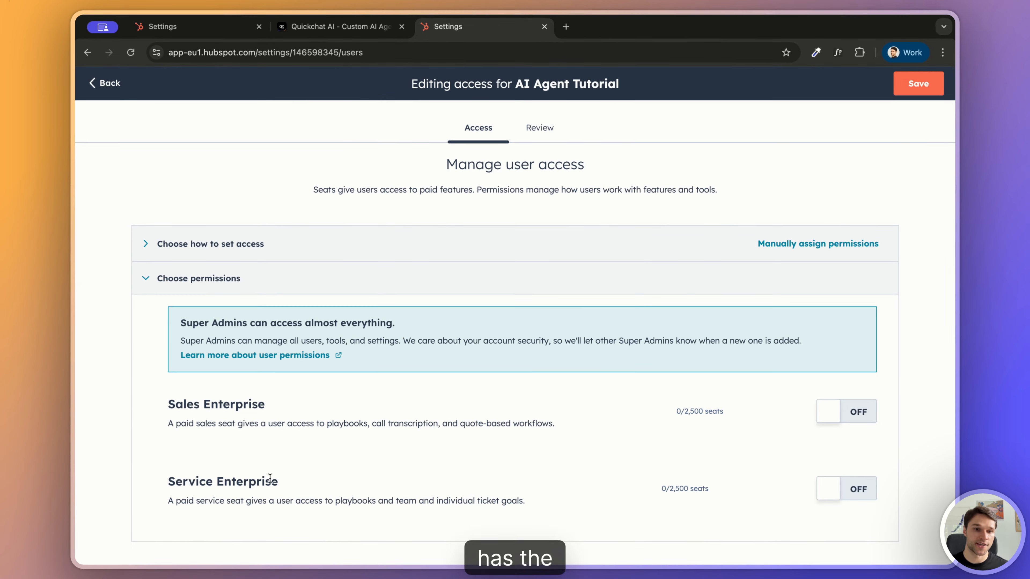
{"action": "left_click", "coordinate": [832, 494]}
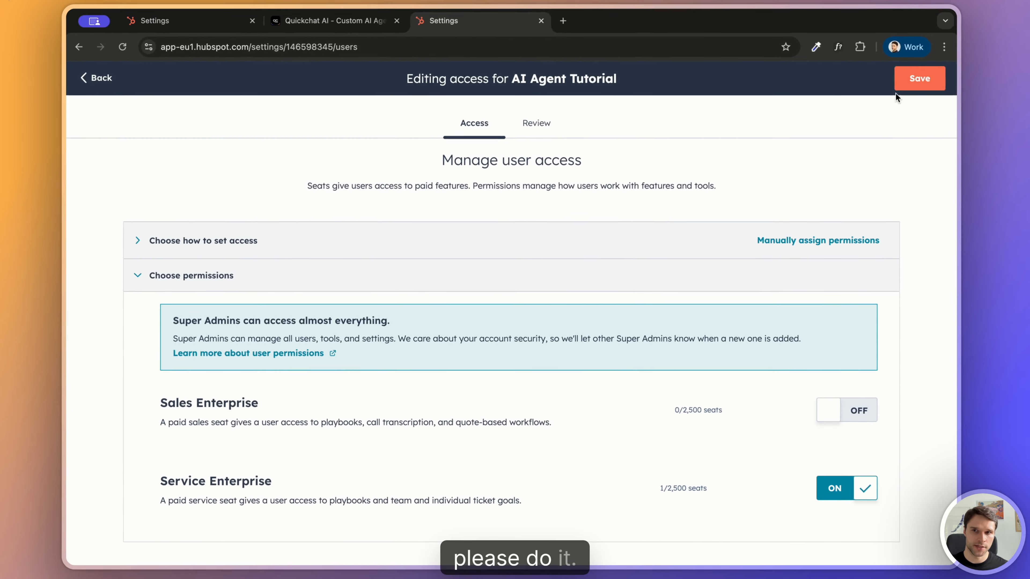
{"action": "left_click", "coordinate": [920, 82]}
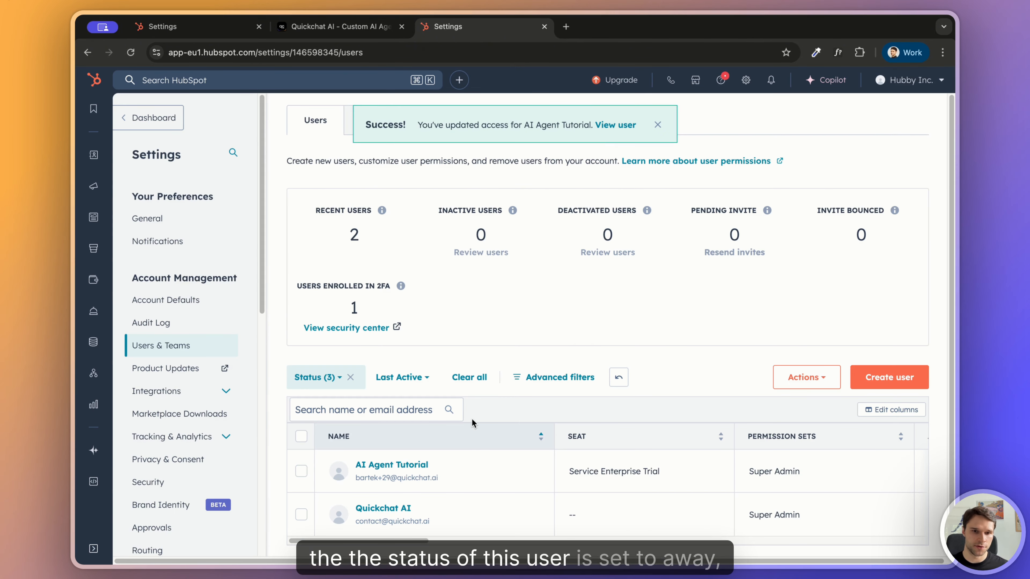
Step: Set the AI Agent Tutorial user's status to Available and return to the list of all users
{"action": "mouse_move", "coordinate": [470, 474]}
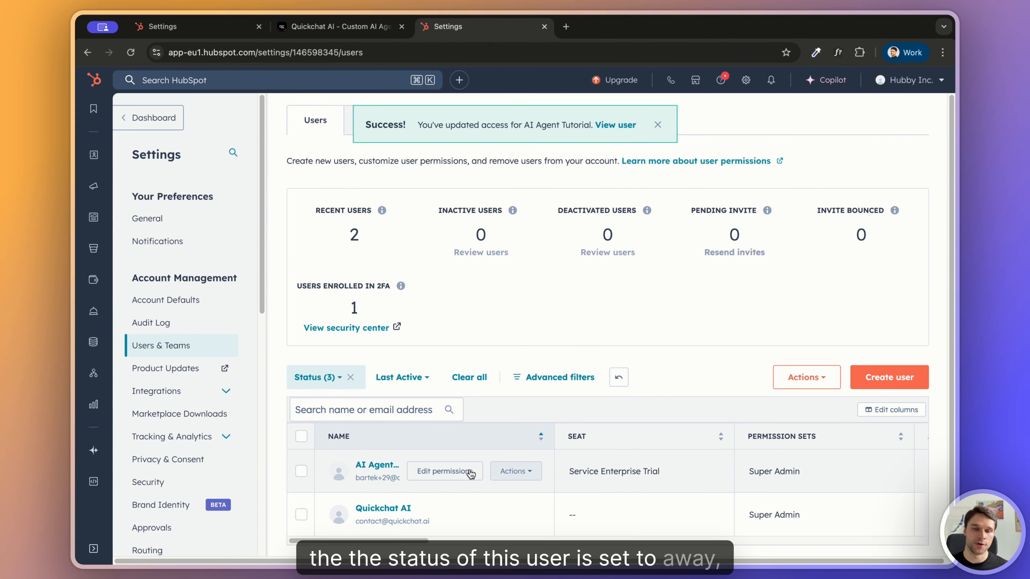
{"action": "left_click", "coordinate": [516, 471]}
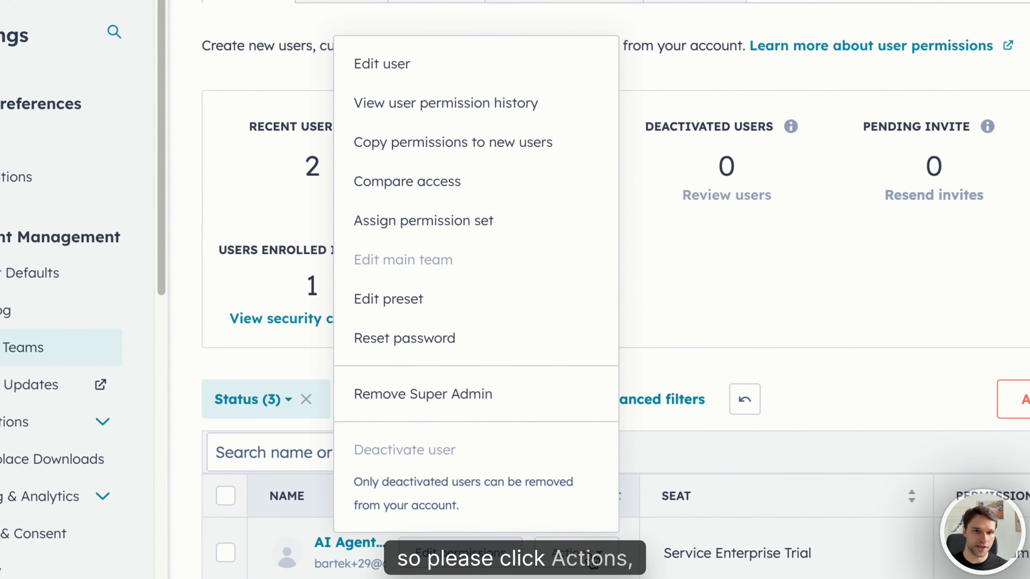
{"action": "left_click", "coordinate": [414, 78]}
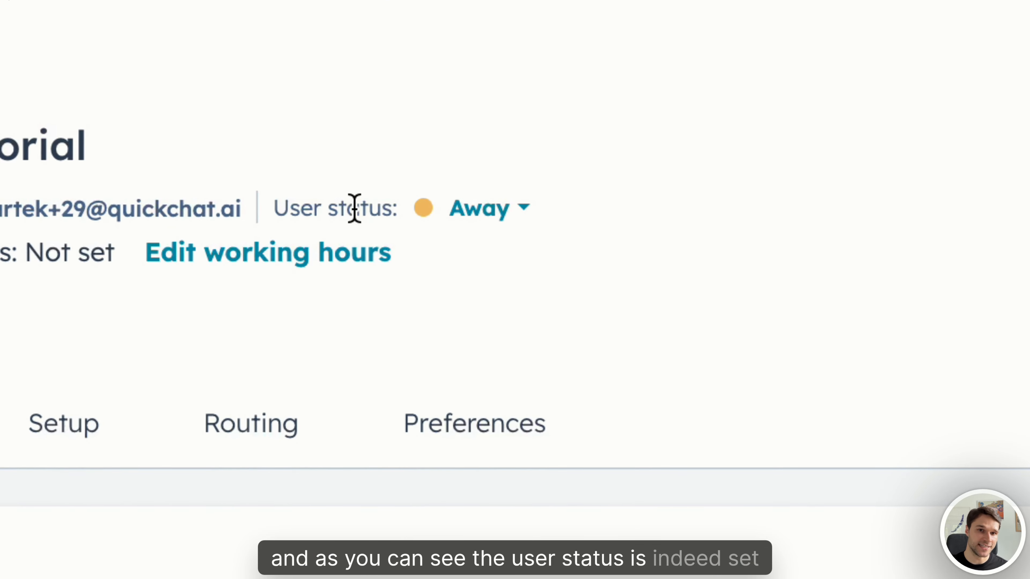
{"action": "left_click", "coordinate": [478, 224]}
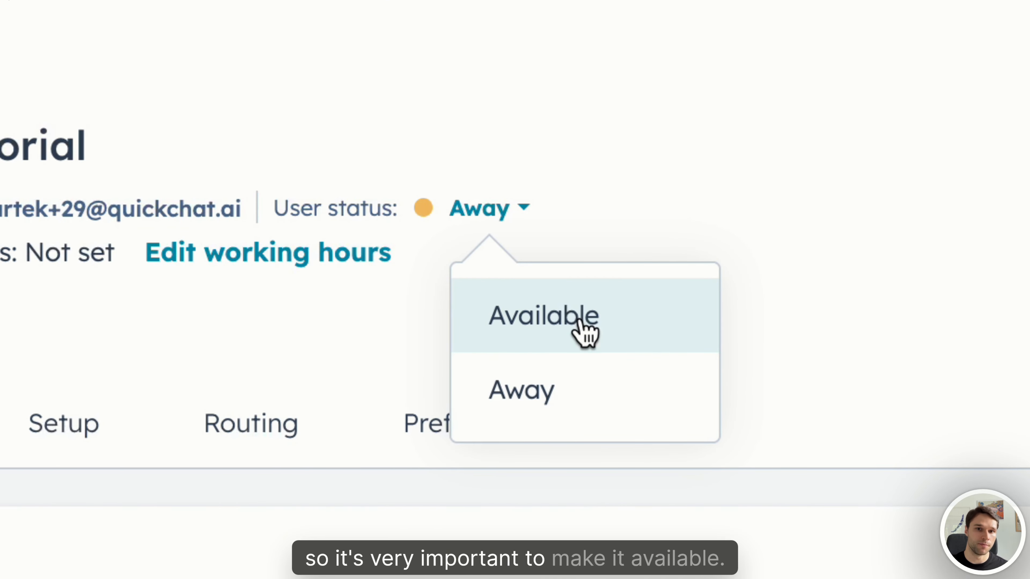
{"action": "left_click", "coordinate": [584, 326]}
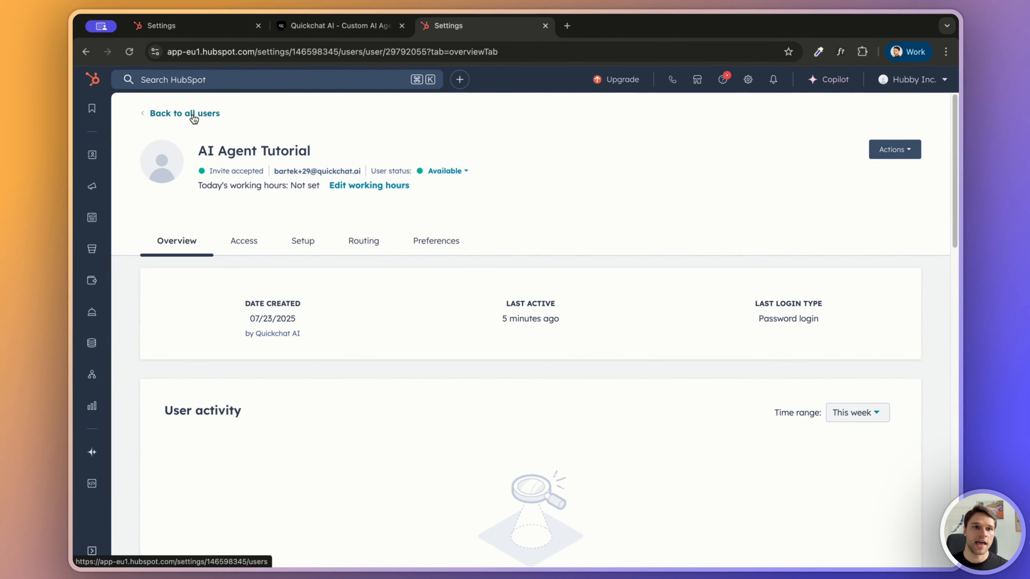
{"action": "left_click", "coordinate": [194, 118]}
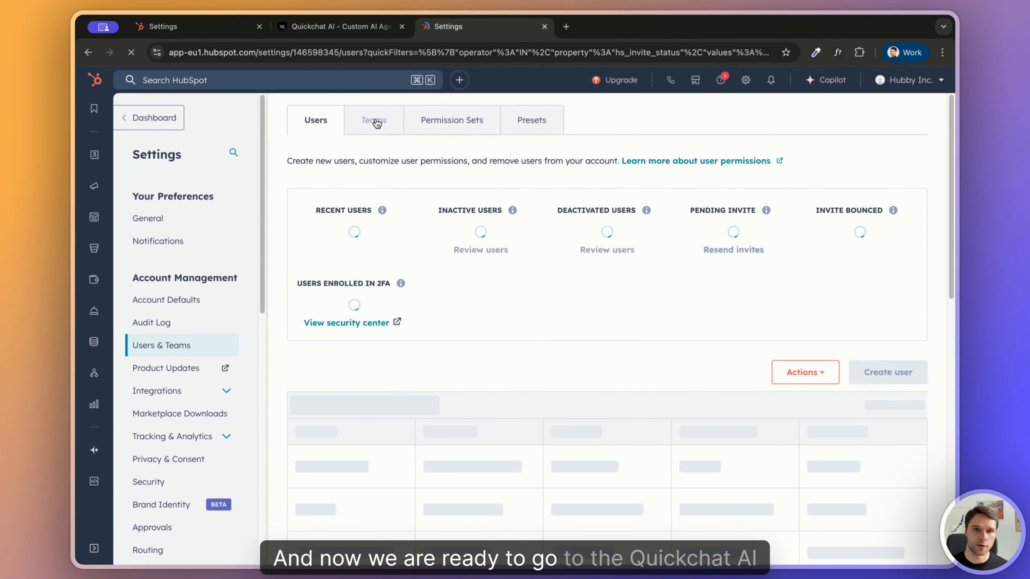
Step: Switch to Quickchat AI, enable the HubSpot integration among the external apps, and enter the new HubSpot user's email address
{"action": "left_click", "coordinate": [352, 29]}
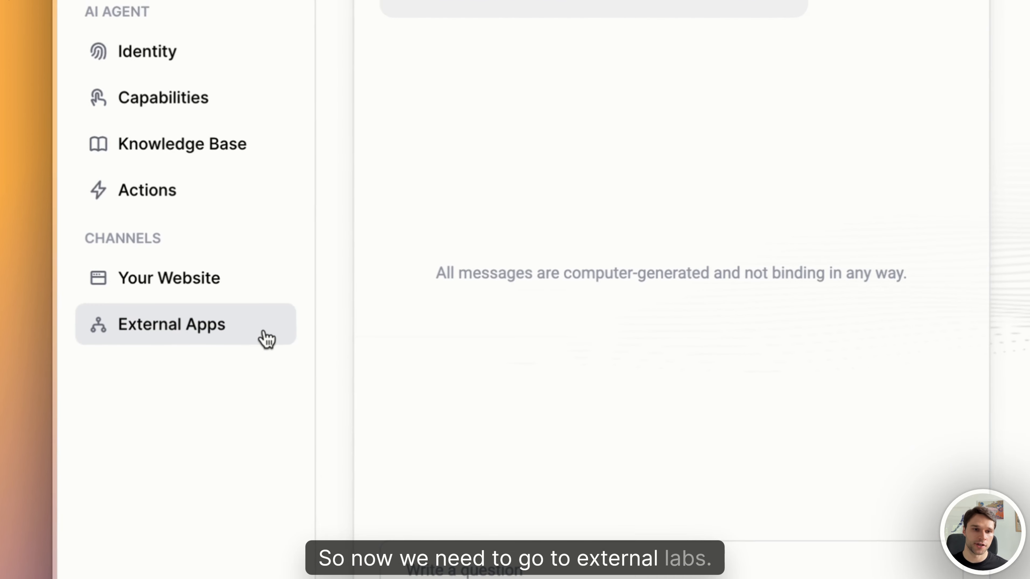
{"action": "left_click", "coordinate": [255, 333]}
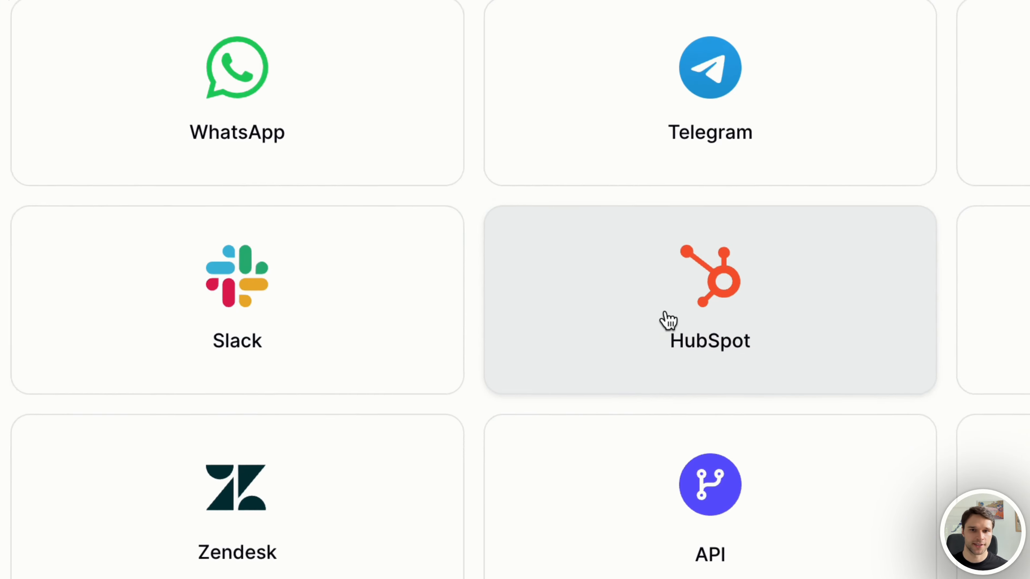
{"action": "left_click", "coordinate": [1018, 180]}
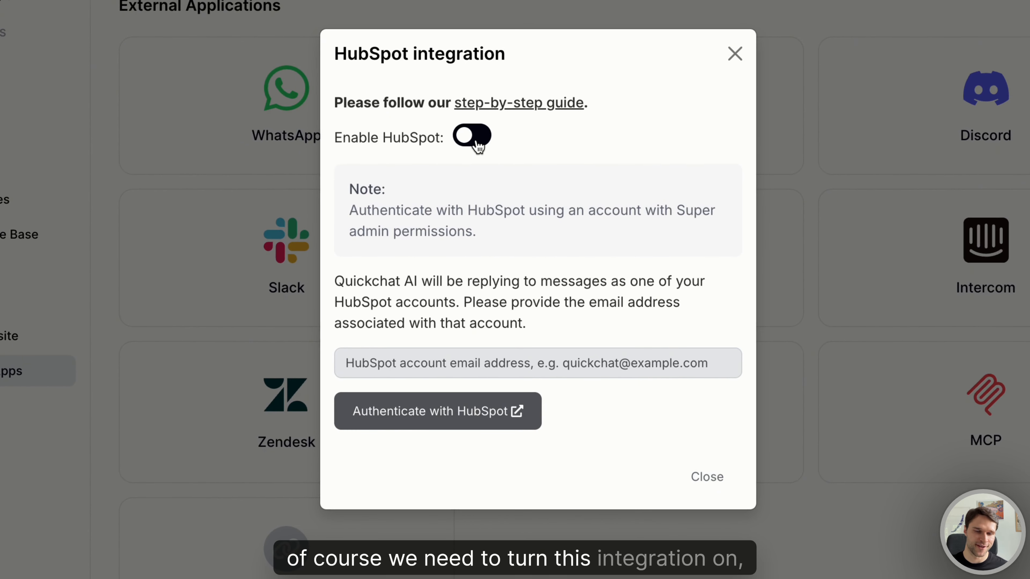
{"action": "left_click", "coordinate": [476, 144]}
{"action": "left_click", "coordinate": [457, 357]}
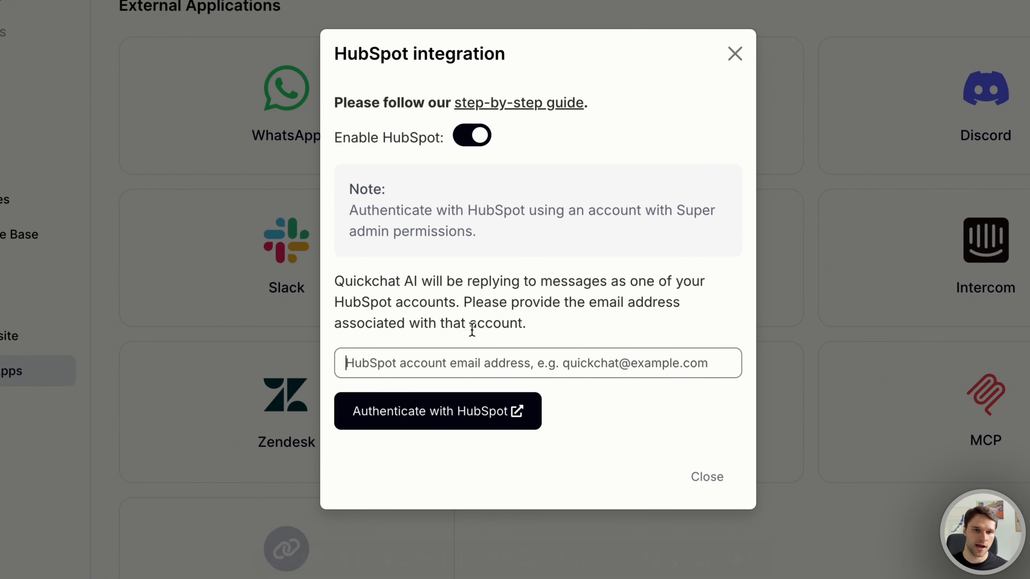
{"action": "key", "text": "ctrl+v"}
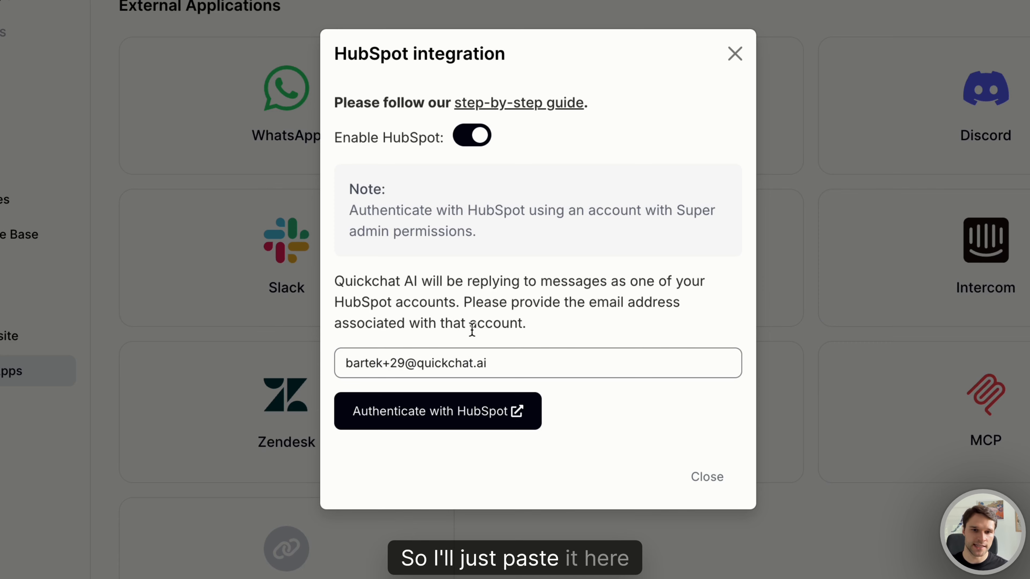
Step: Start authenticating the integration with HubSpot and choose the Hubby Inc. account
{"action": "left_click", "coordinate": [430, 424]}
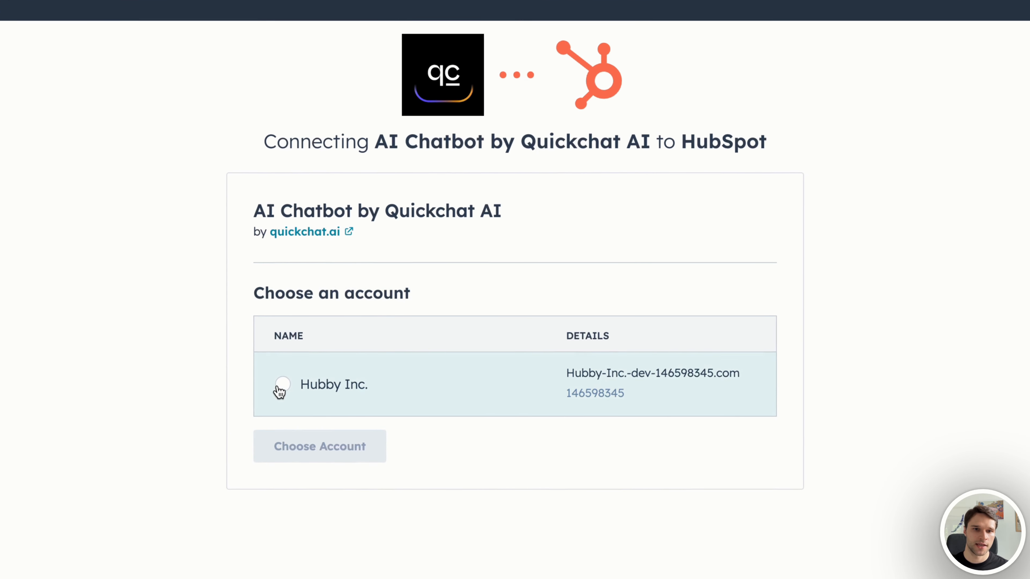
{"action": "left_click", "coordinate": [342, 360]}
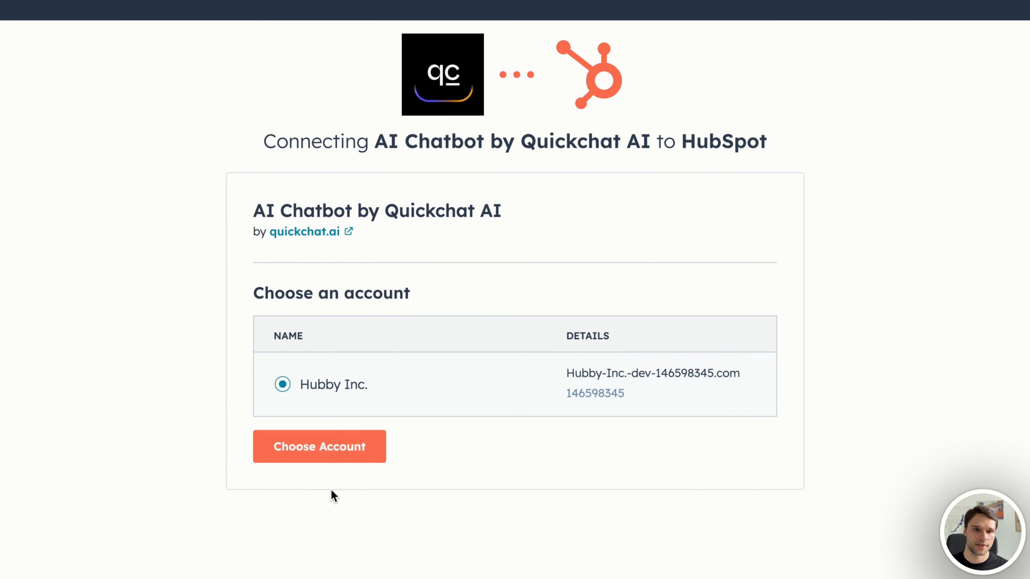
{"action": "left_click", "coordinate": [325, 448]}
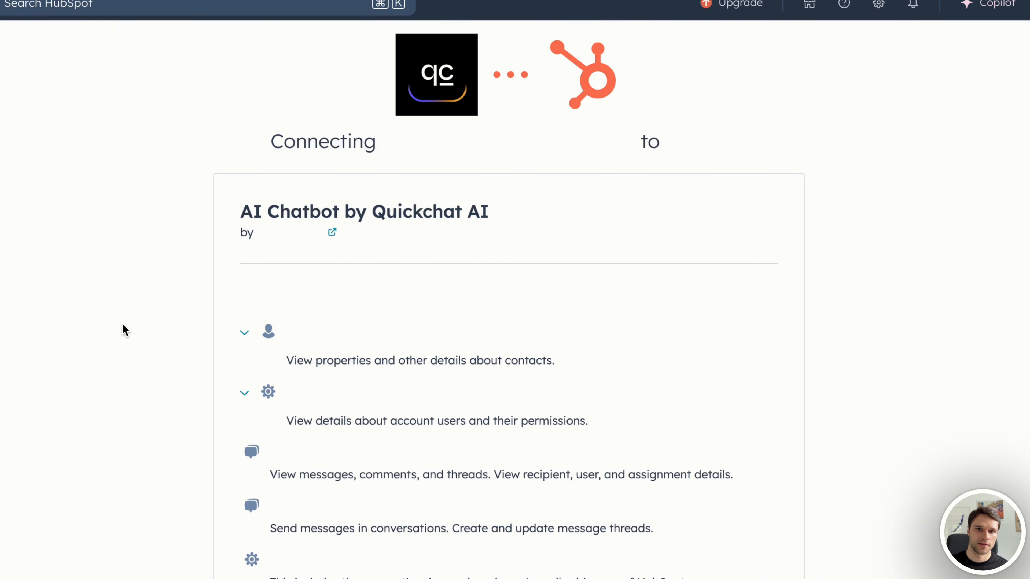
Step: Review the requested permissions, agree to the third-party terms and privacy policy, and connect AI Chatbot by Quickchat AI to HubSpot
{"action": "scroll", "coordinate": [118, 314], "scroll_direction": "down", "scroll_amount": 2}
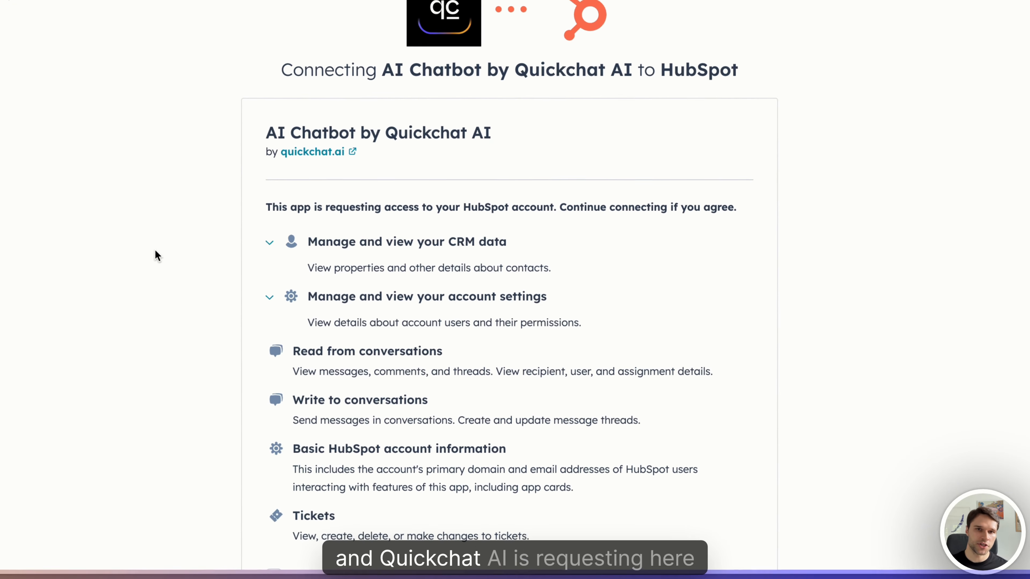
{"action": "scroll", "coordinate": [157, 249], "scroll_direction": "down", "scroll_amount": 1}
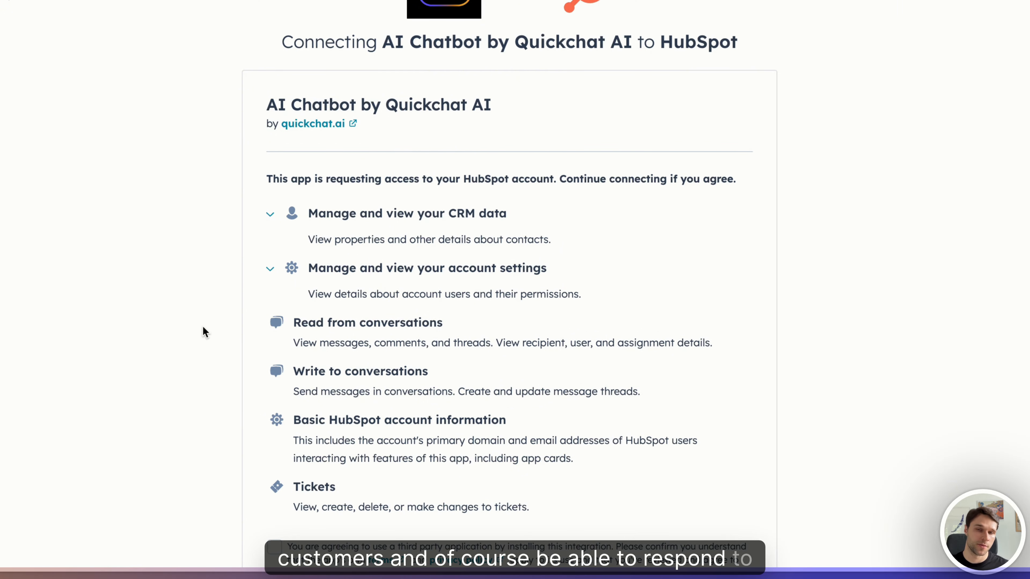
{"action": "scroll", "coordinate": [173, 364], "scroll_direction": "down", "scroll_amount": 3}
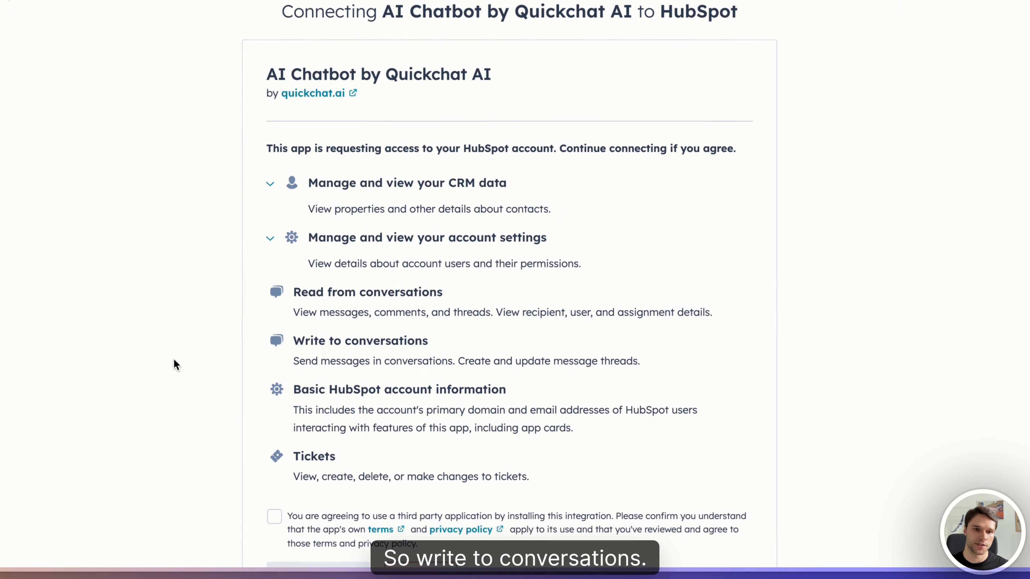
{"action": "left_click", "coordinate": [272, 446]}
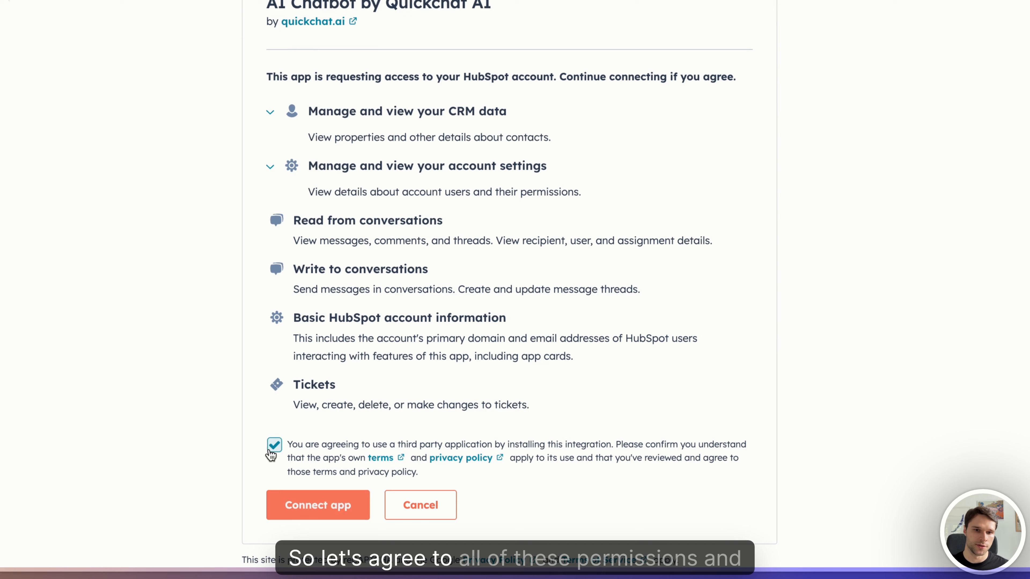
{"action": "left_click", "coordinate": [316, 513]}
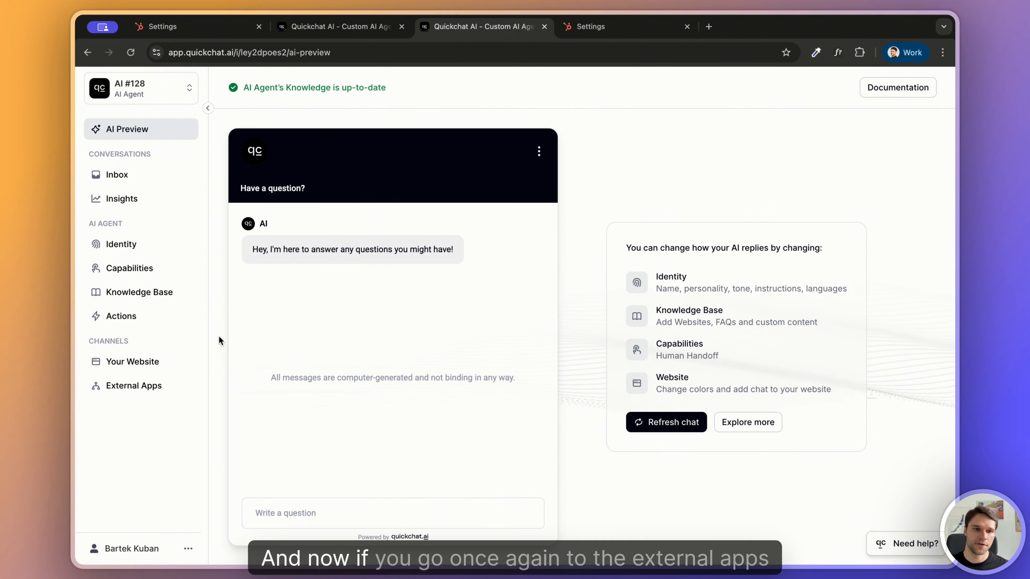
Step: Check the HubSpot integration's connection status among Quickchat AI's external apps, then close its dialog
{"action": "left_click", "coordinate": [156, 389]}
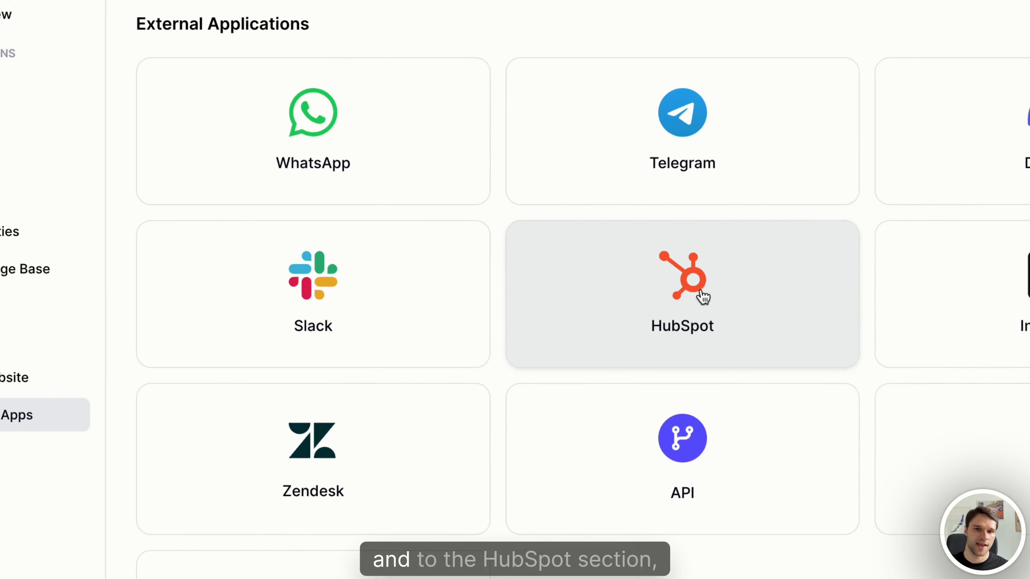
{"action": "left_click", "coordinate": [703, 297]}
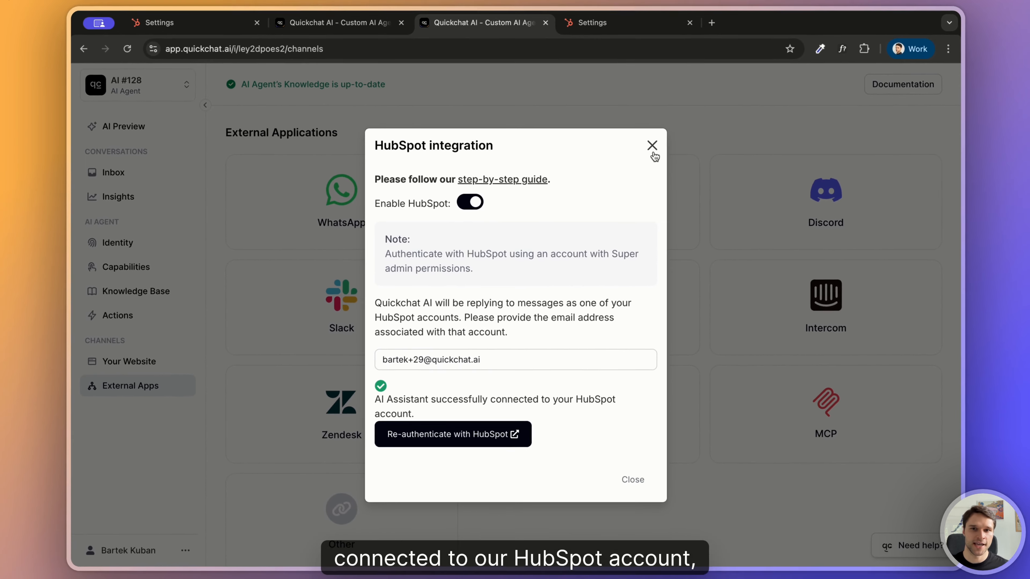
{"action": "left_click", "coordinate": [749, 35]}
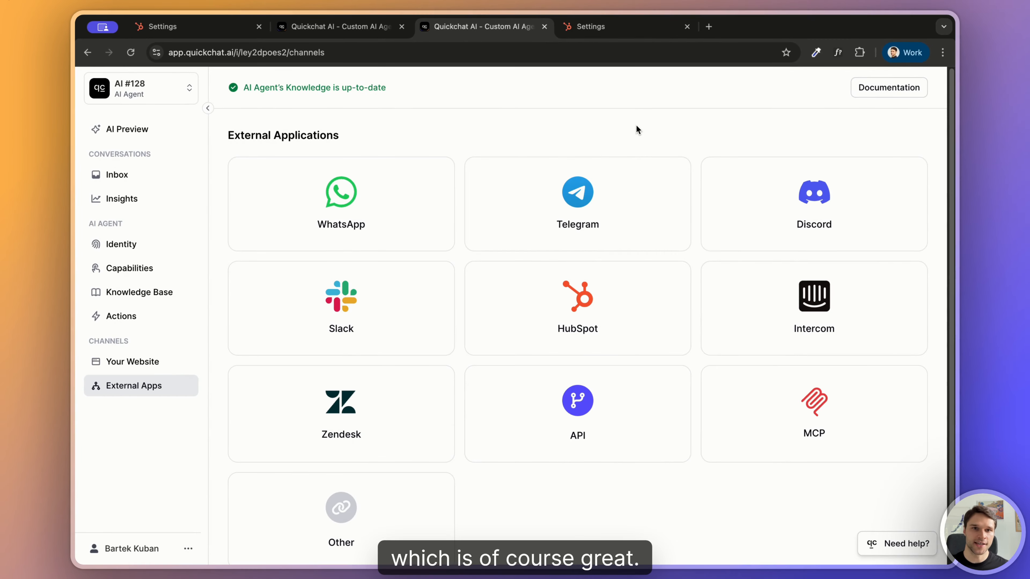
Step: Switch to HubSpot and start creating a new chatflow in the Service area's chatflows
{"action": "left_click", "coordinate": [632, 33]}
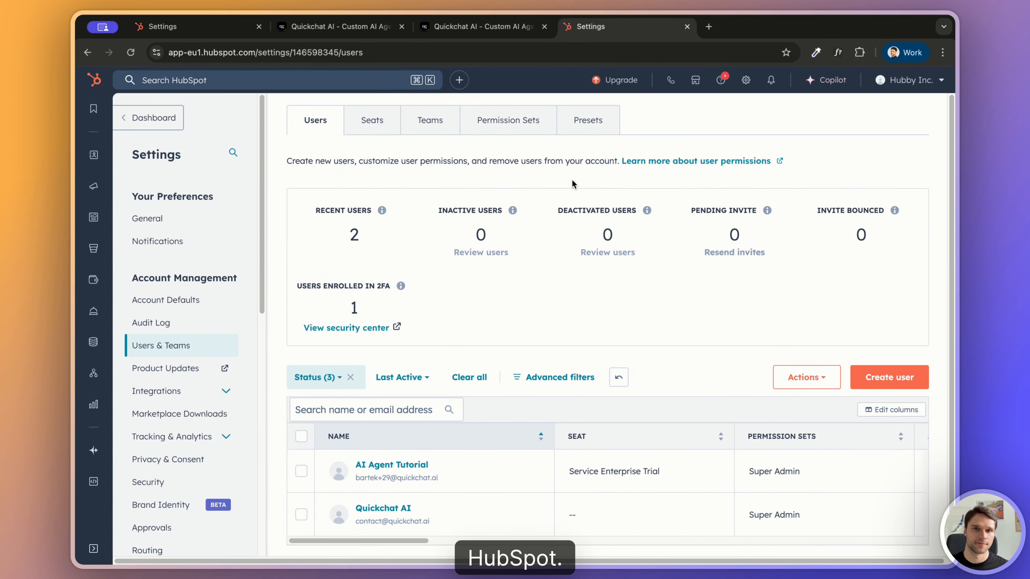
{"action": "mouse_move", "coordinate": [93, 311]}
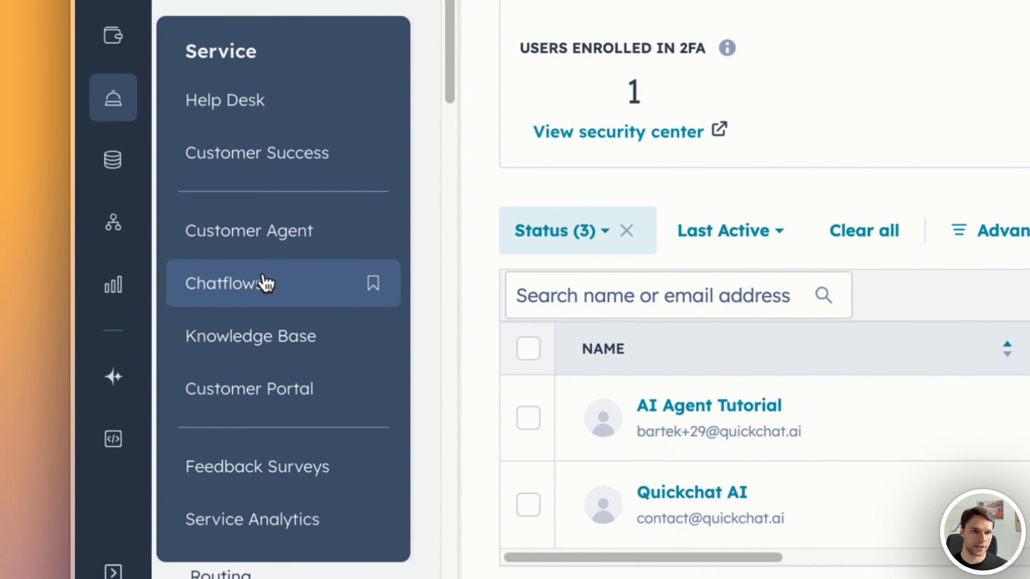
{"action": "left_click", "coordinate": [264, 284]}
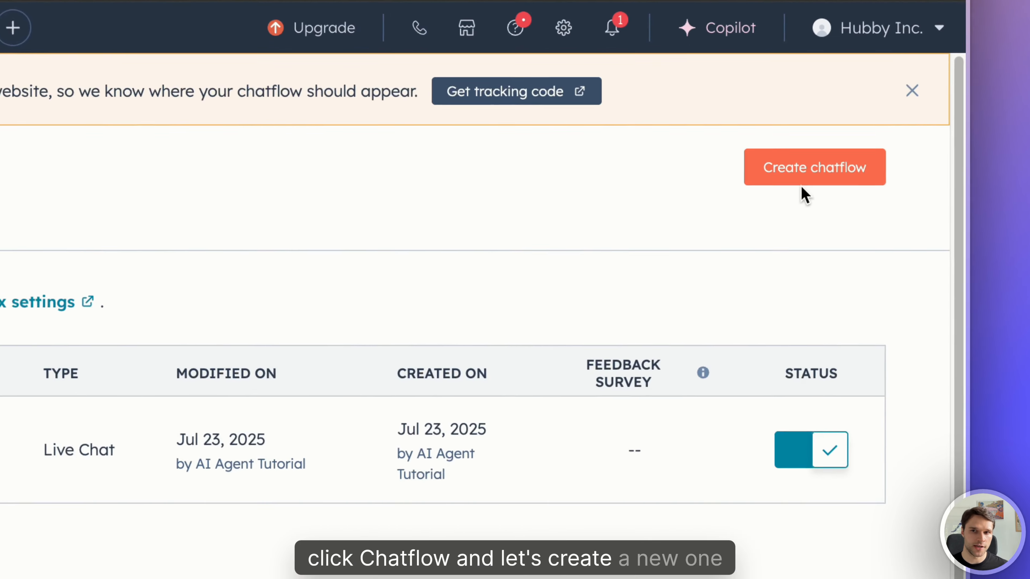
{"action": "left_click", "coordinate": [933, 126]}
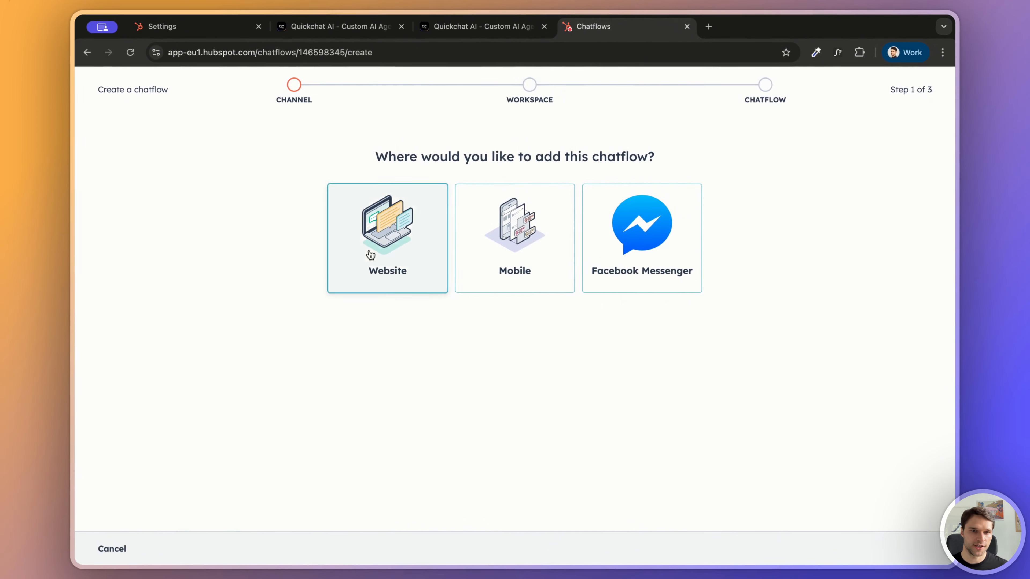
Step: Set up a website chatflow with the Inbox workspace, English as the language, and the Live Agent type
{"action": "left_click", "coordinate": [369, 253]}
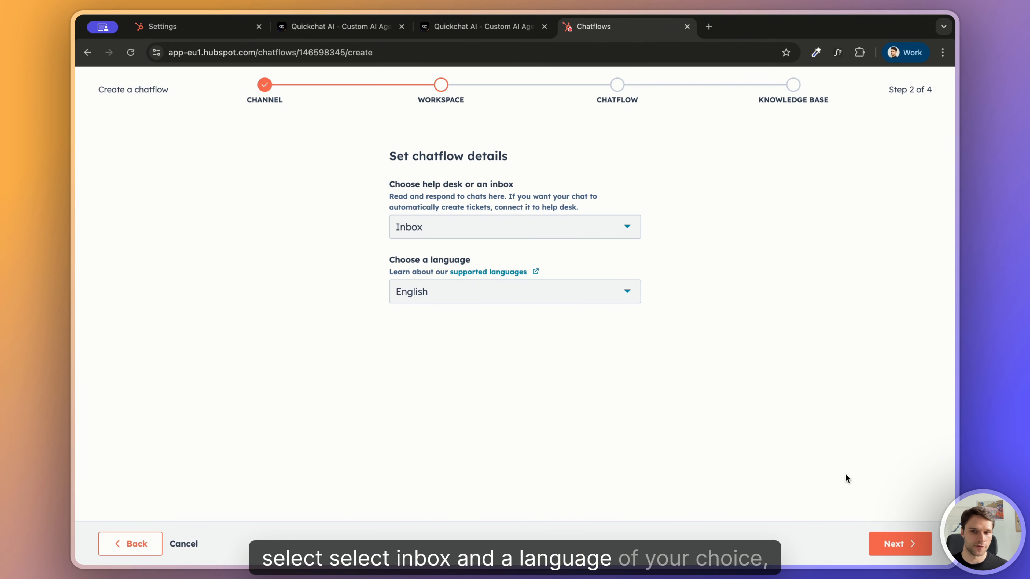
{"action": "left_click", "coordinate": [896, 545]}
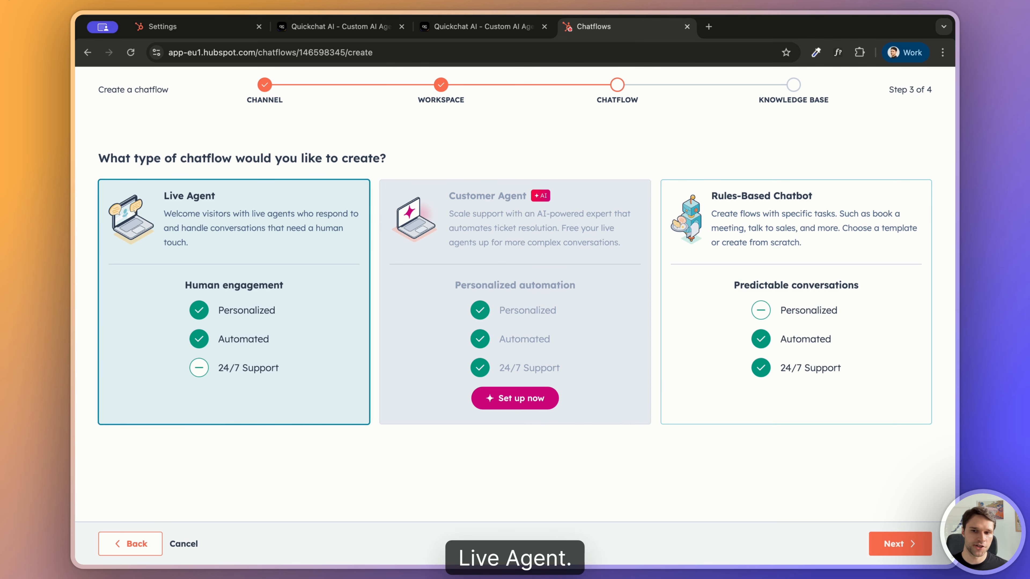
{"action": "left_click", "coordinate": [920, 545]}
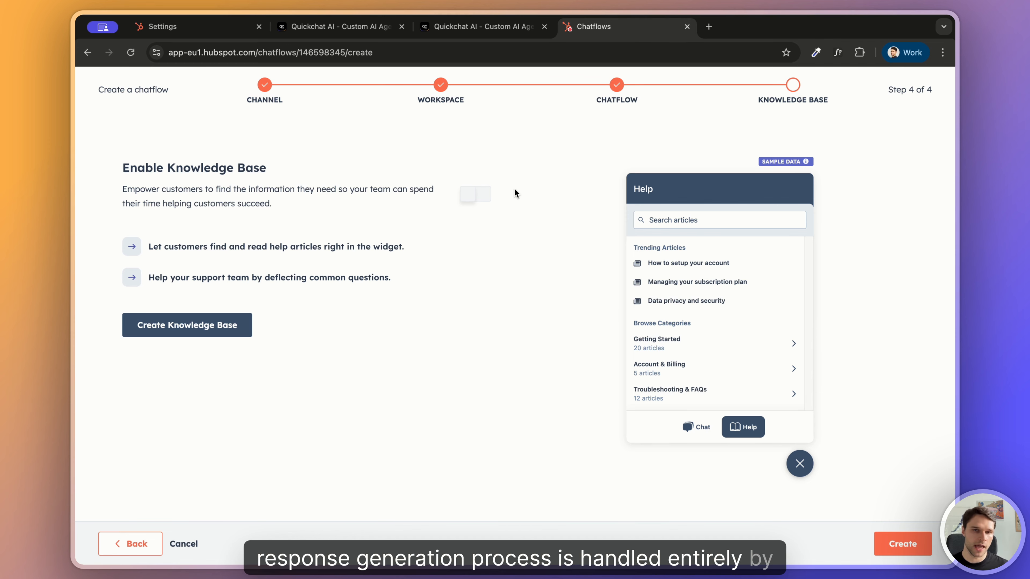
Step: Switch to Quickchat AI and review the document and website sources available for adding knowledge, then dismiss the dialog
{"action": "left_click", "coordinate": [504, 27]}
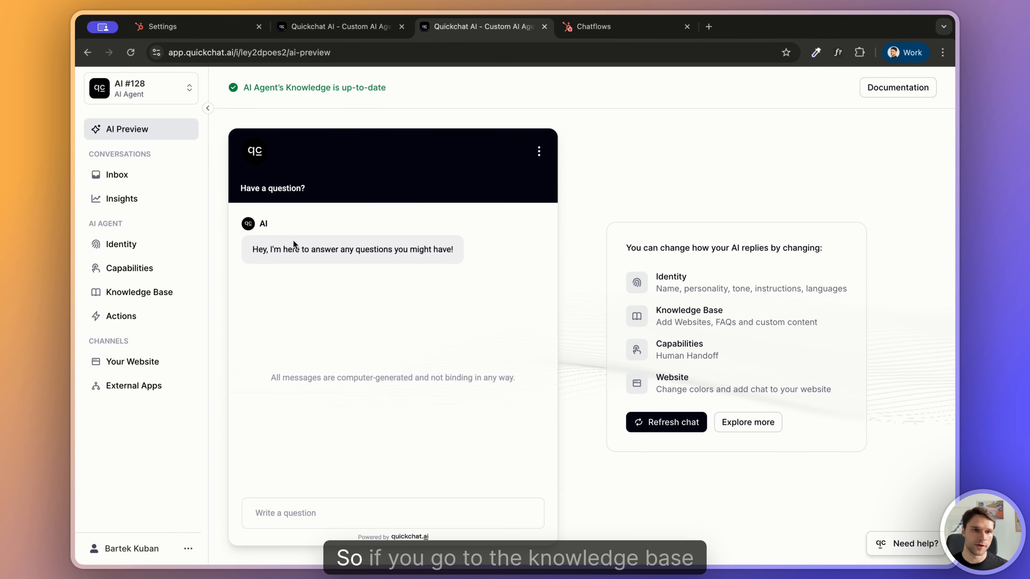
{"action": "left_click", "coordinate": [150, 292]}
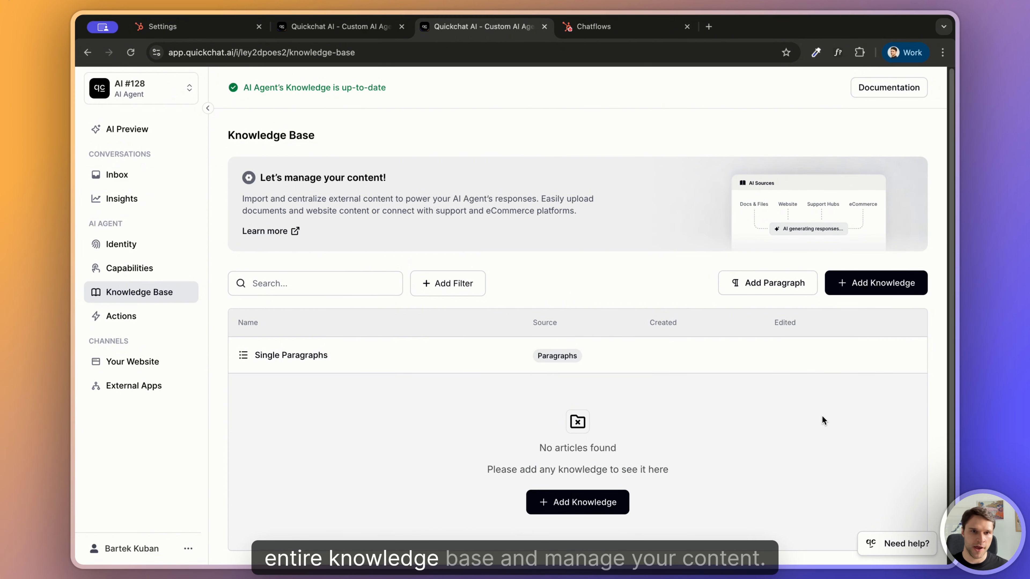
{"action": "left_click", "coordinate": [871, 283]}
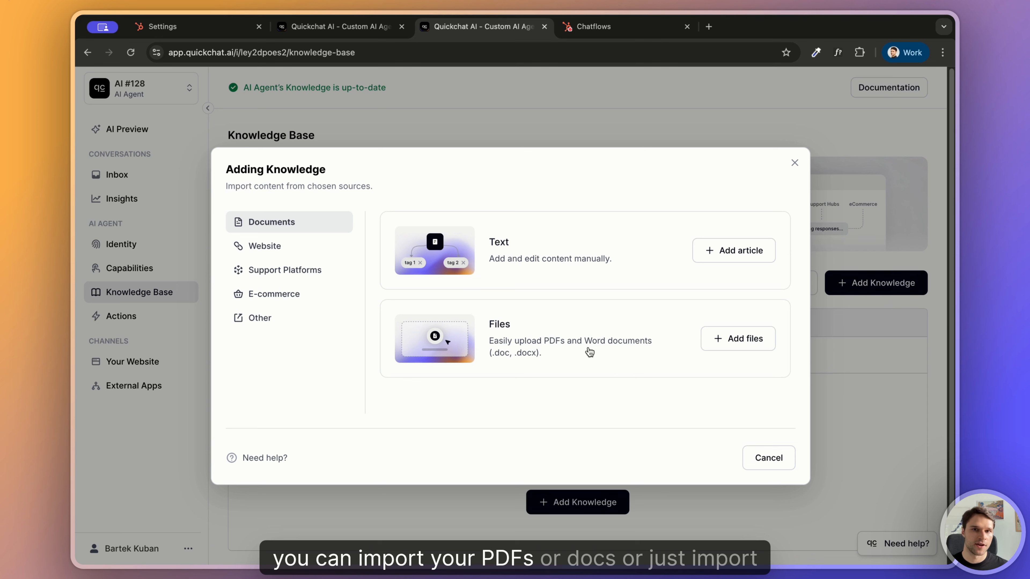
{"action": "left_click", "coordinate": [302, 256]}
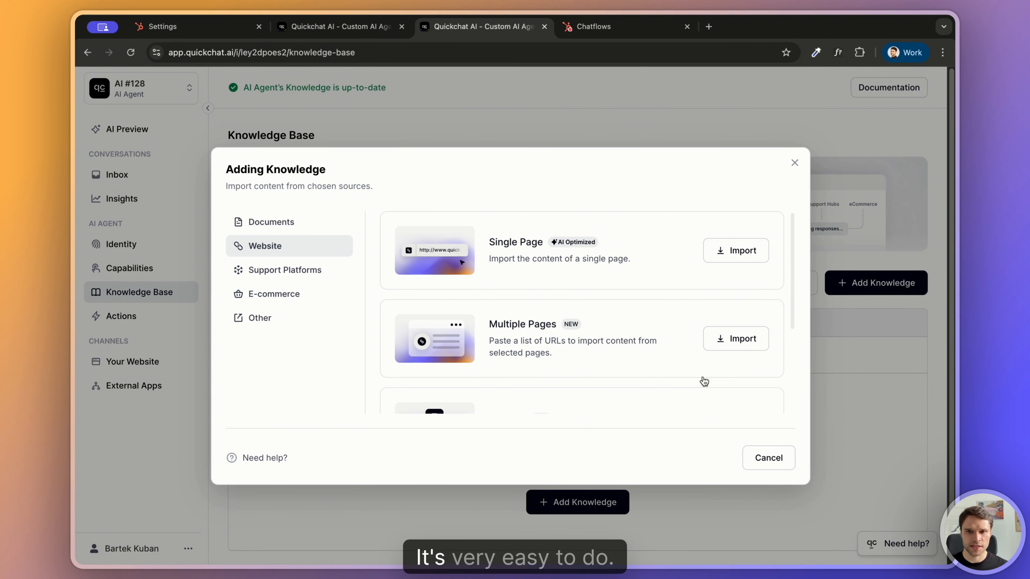
{"action": "left_click", "coordinate": [770, 467]}
Step: Return to HubSpot, finish creating the chatflow, and enable assignment of new conversations to the contact owner
{"action": "left_click", "coordinate": [631, 33]}
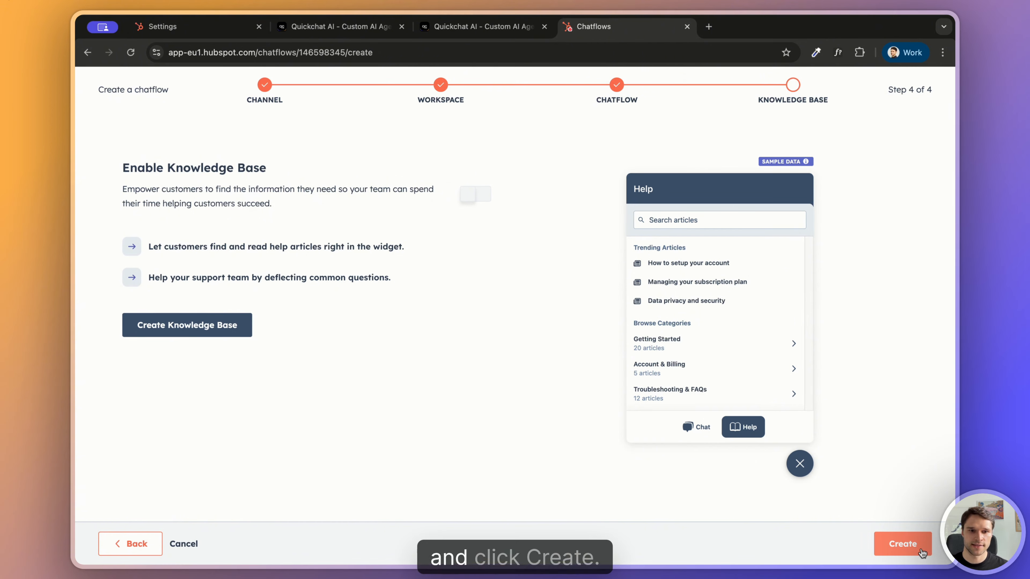
{"action": "left_click", "coordinate": [903, 544]}
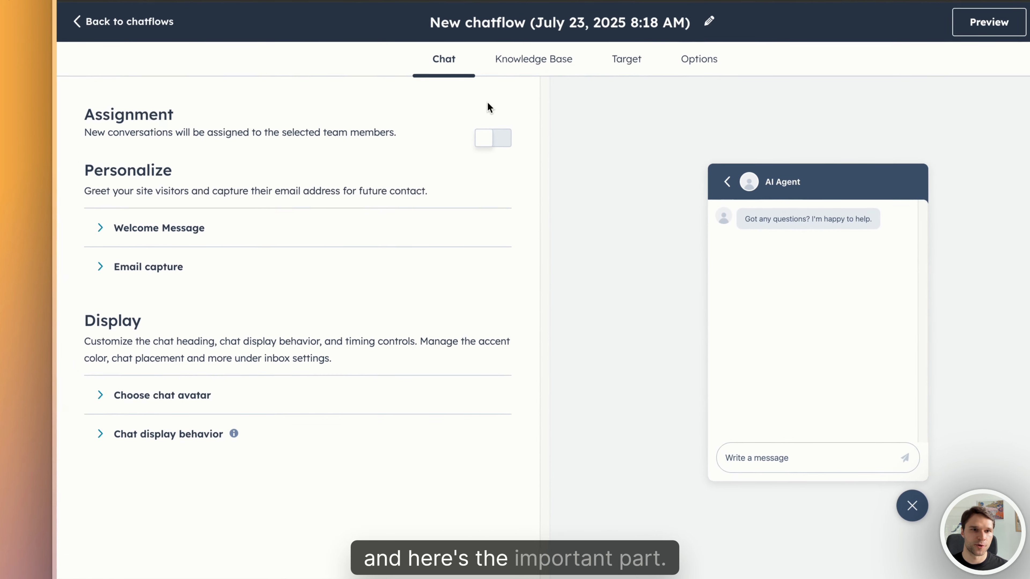
{"action": "left_click", "coordinate": [490, 142]}
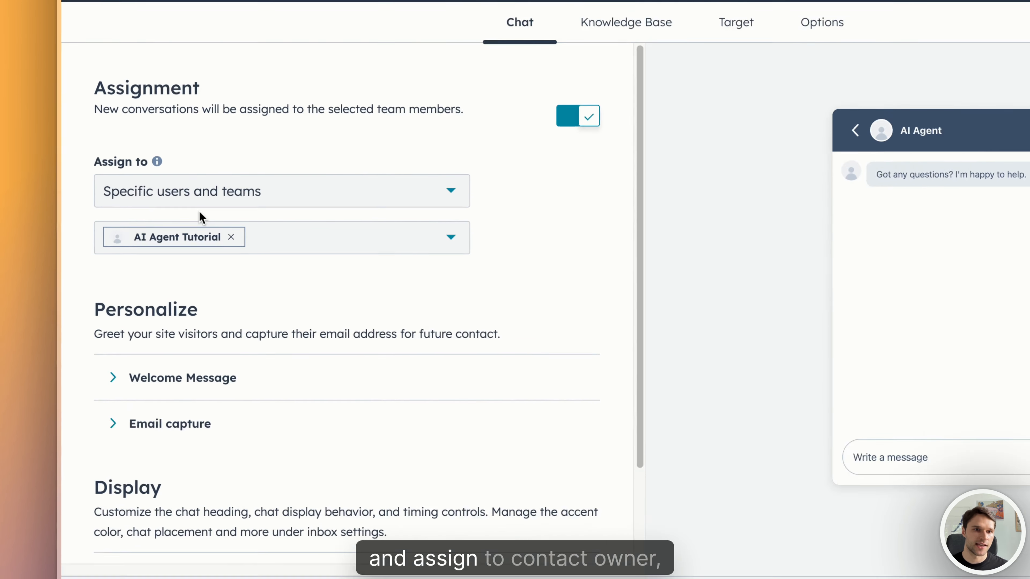
{"action": "left_click", "coordinate": [215, 201]}
{"action": "left_click", "coordinate": [182, 268]}
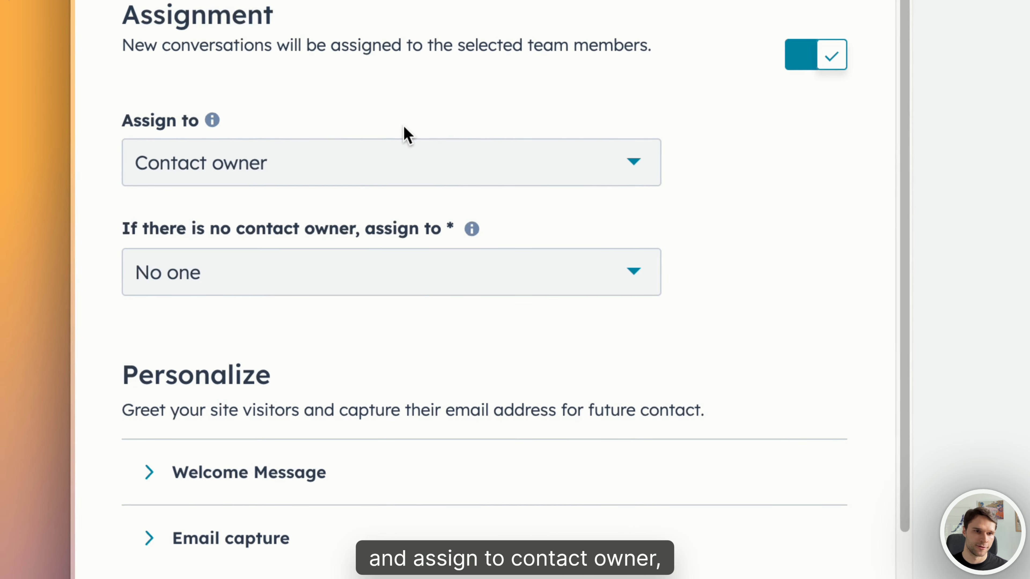
Step: Set the assignment without a contact owner to specific users and teams, selecting the AI Agent Tutorial user
{"action": "left_click", "coordinate": [313, 289]}
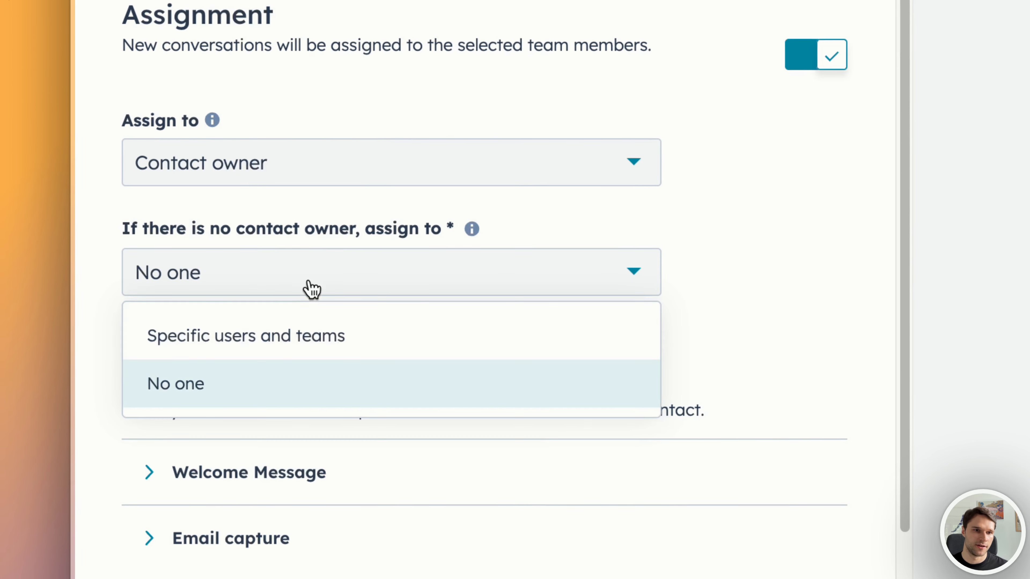
{"action": "left_click", "coordinate": [299, 349]}
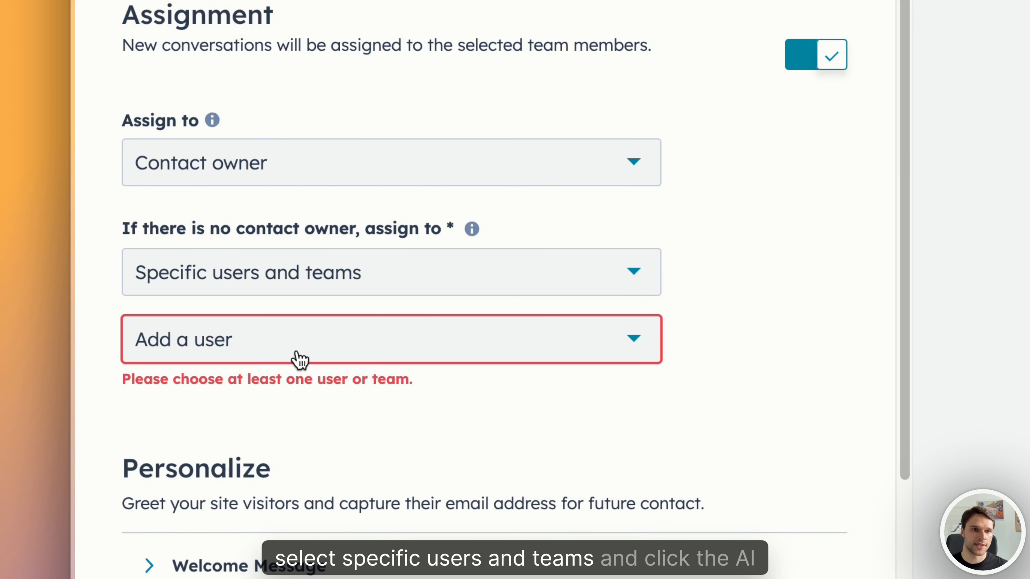
{"action": "left_click", "coordinate": [296, 352]}
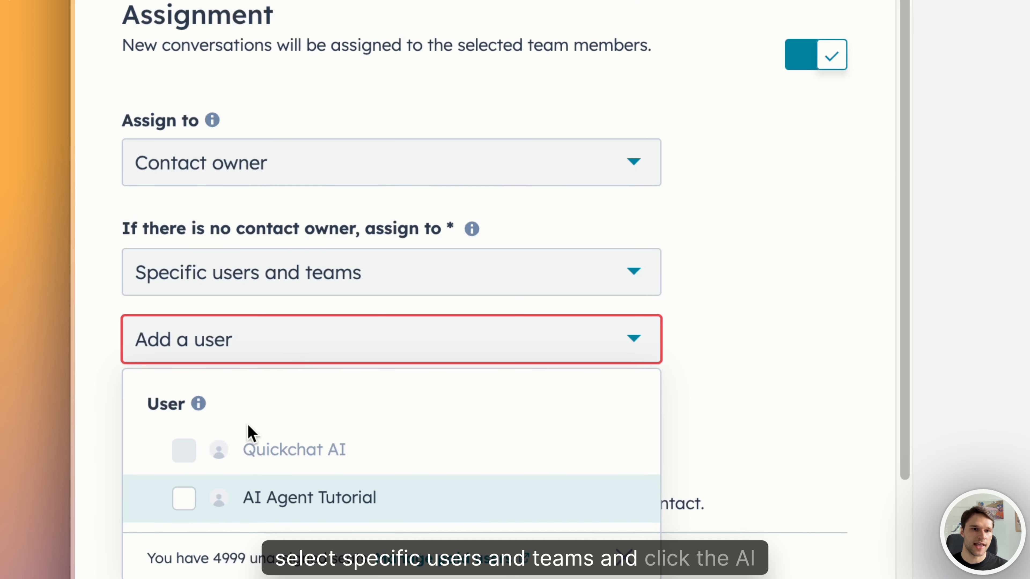
{"action": "left_click", "coordinate": [184, 509]}
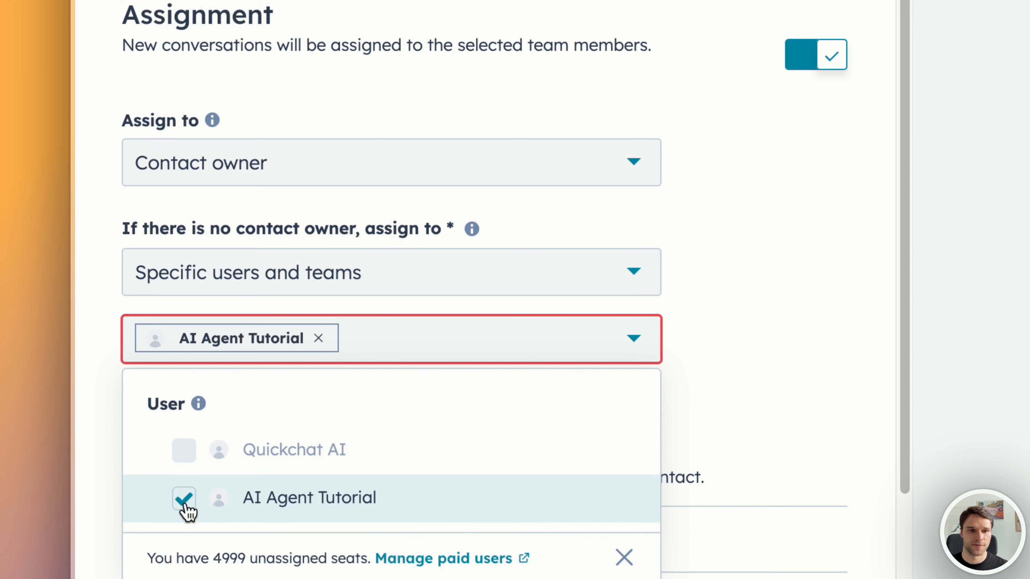
{"action": "left_click", "coordinate": [796, 388]}
Step: Review the chatflow's welcome message and chat avatar customization settings
{"action": "scroll", "coordinate": [786, 392], "scroll_direction": "down", "scroll_amount": 3}
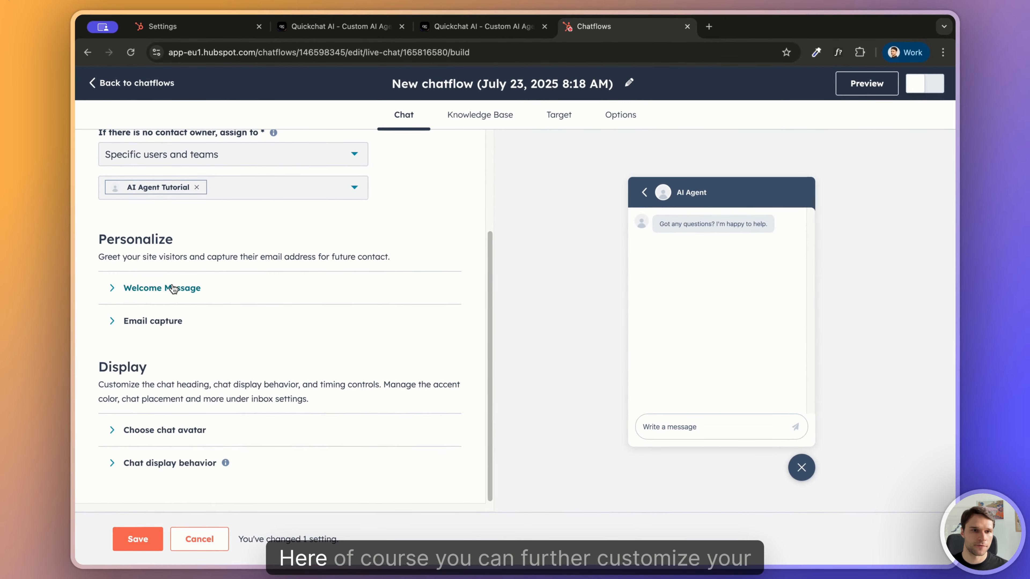
{"action": "left_click", "coordinate": [174, 289]}
{"action": "left_click", "coordinate": [122, 286]}
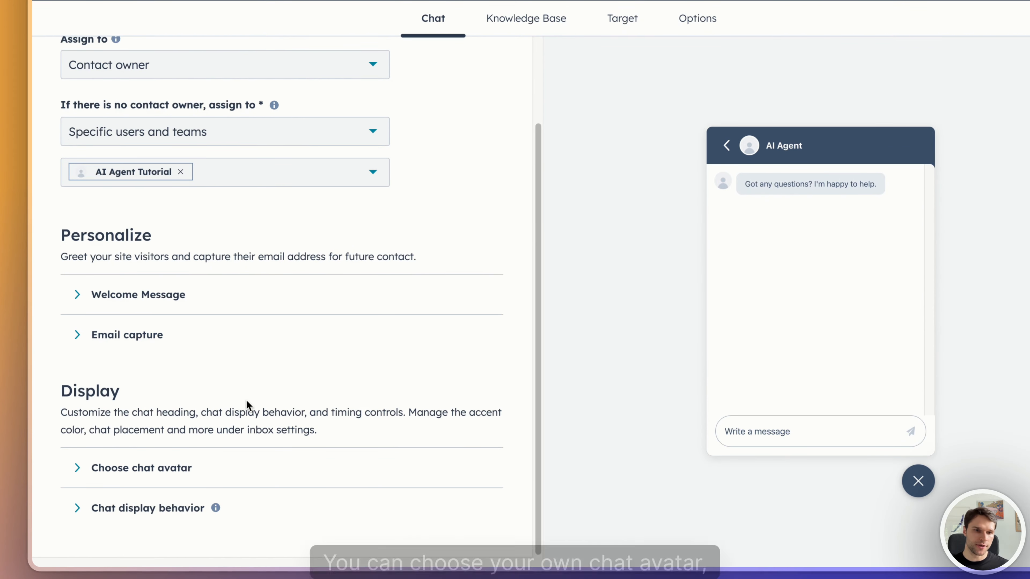
{"action": "left_click", "coordinate": [211, 469]}
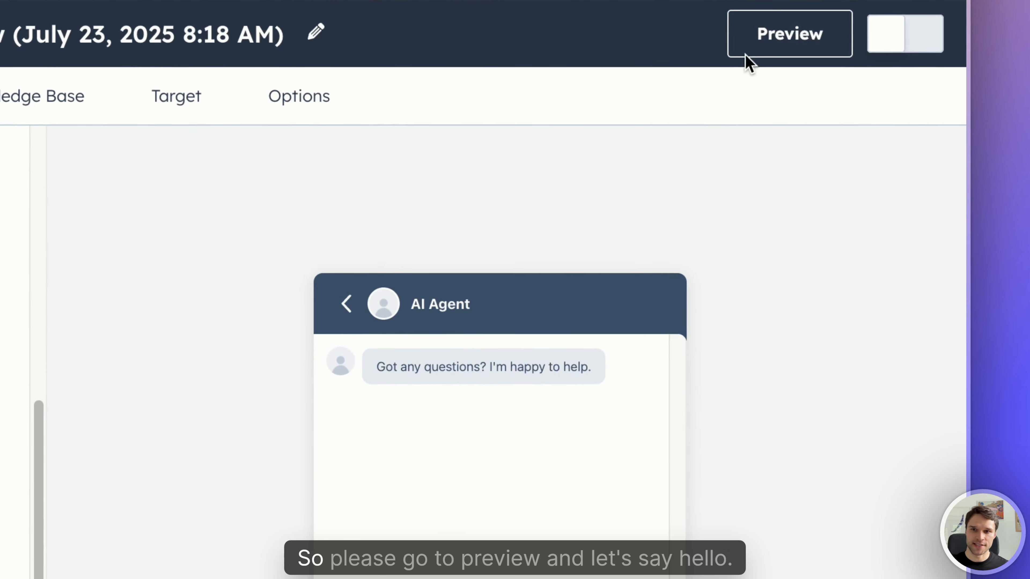
Step: Preview the chatflow and send the test message "hello" to the AI agent
{"action": "left_click", "coordinate": [748, 51]}
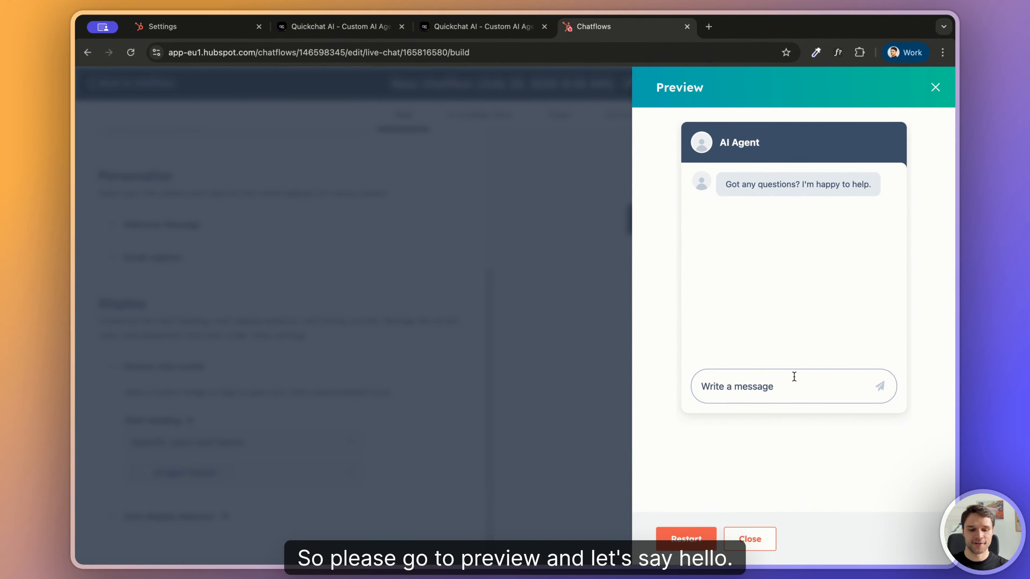
{"action": "type", "text": "hello"}
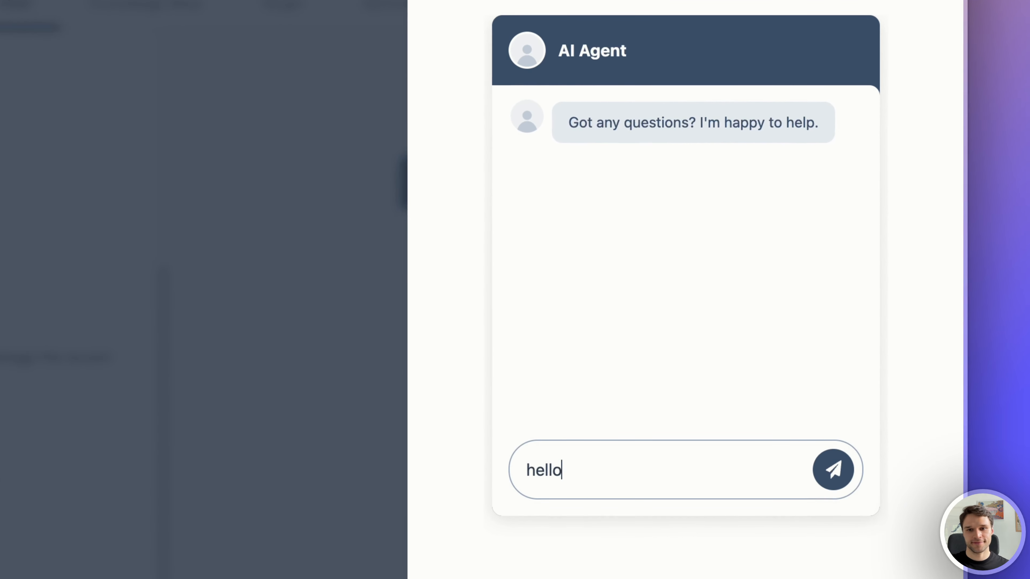
{"action": "key", "text": "Return"}
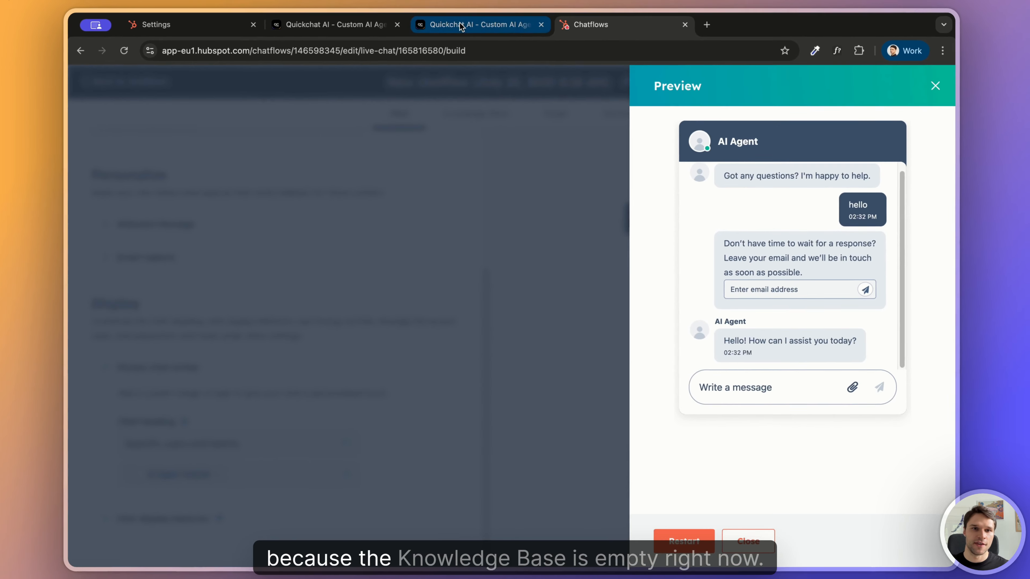
Step: Switch to Quickchat AI and review the knowledge base, the AI preview and the website channel settings
{"action": "left_click", "coordinate": [461, 27]}
{"action": "left_click", "coordinate": [184, 298]}
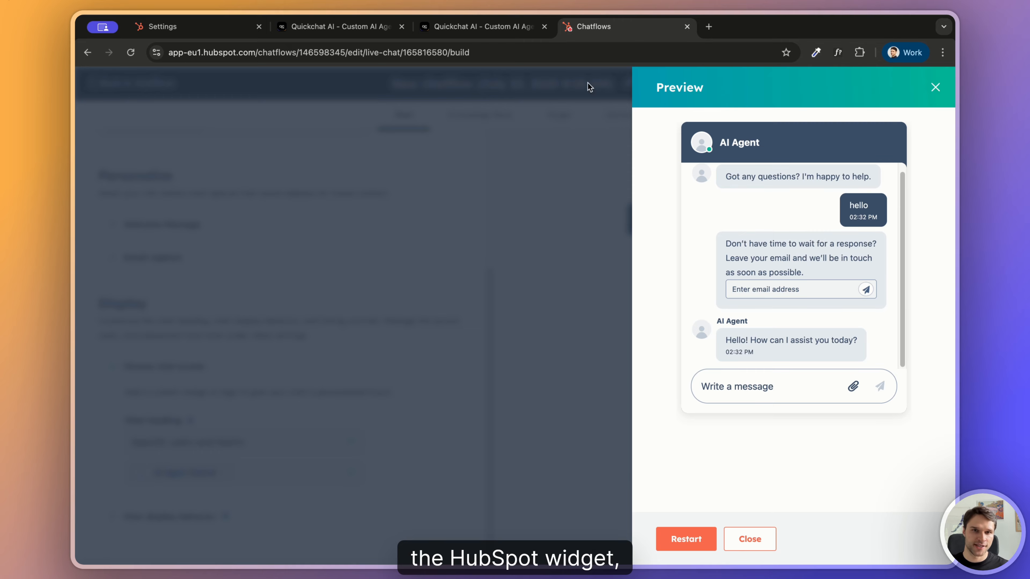
{"action": "left_click", "coordinate": [507, 30]}
{"action": "left_click", "coordinate": [136, 129]}
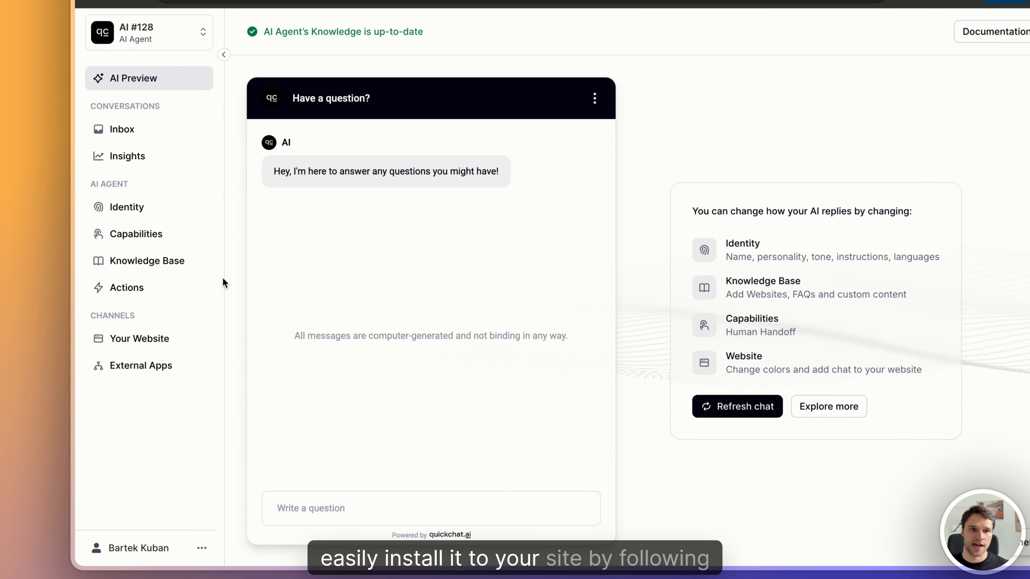
{"action": "left_click", "coordinate": [176, 344]}
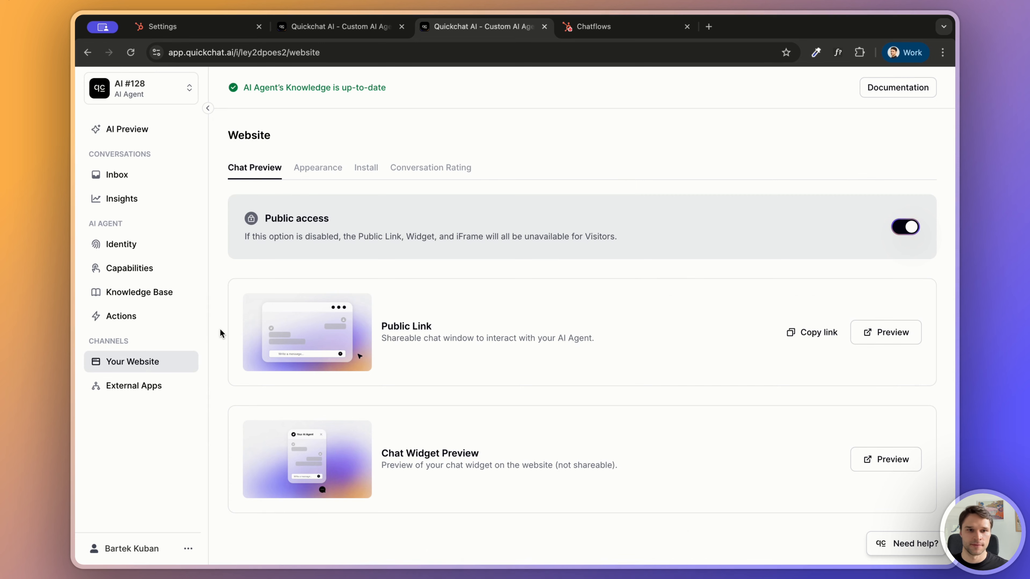